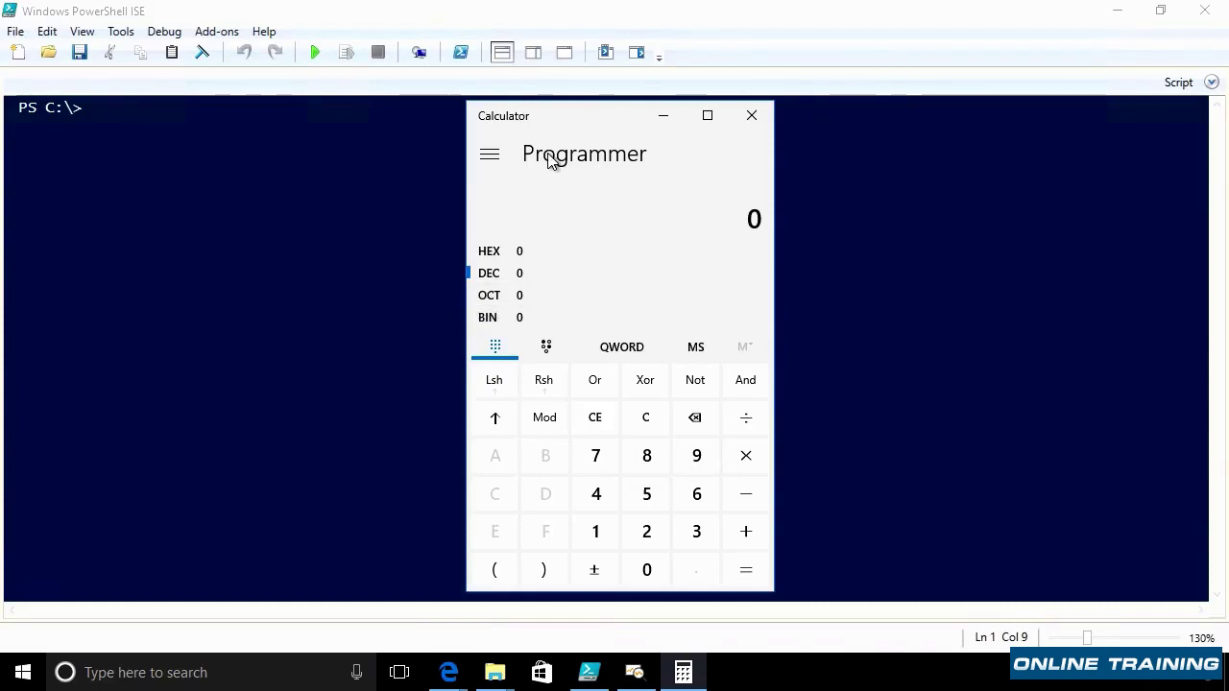
- Switch Calculator to Programmer mode with binary (BIN) entry
{"action": "left_click", "coordinate": [489, 158]}
{"action": "left_click", "coordinate": [557, 296]}
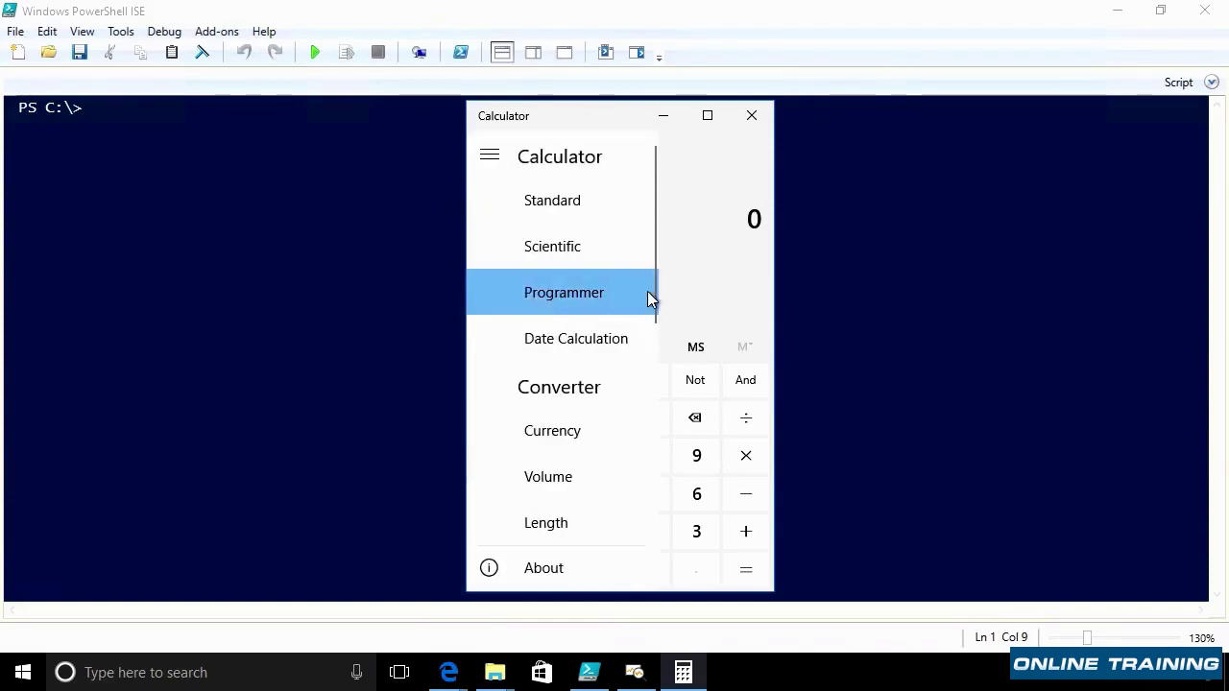
{"action": "left_click", "coordinate": [502, 317]}
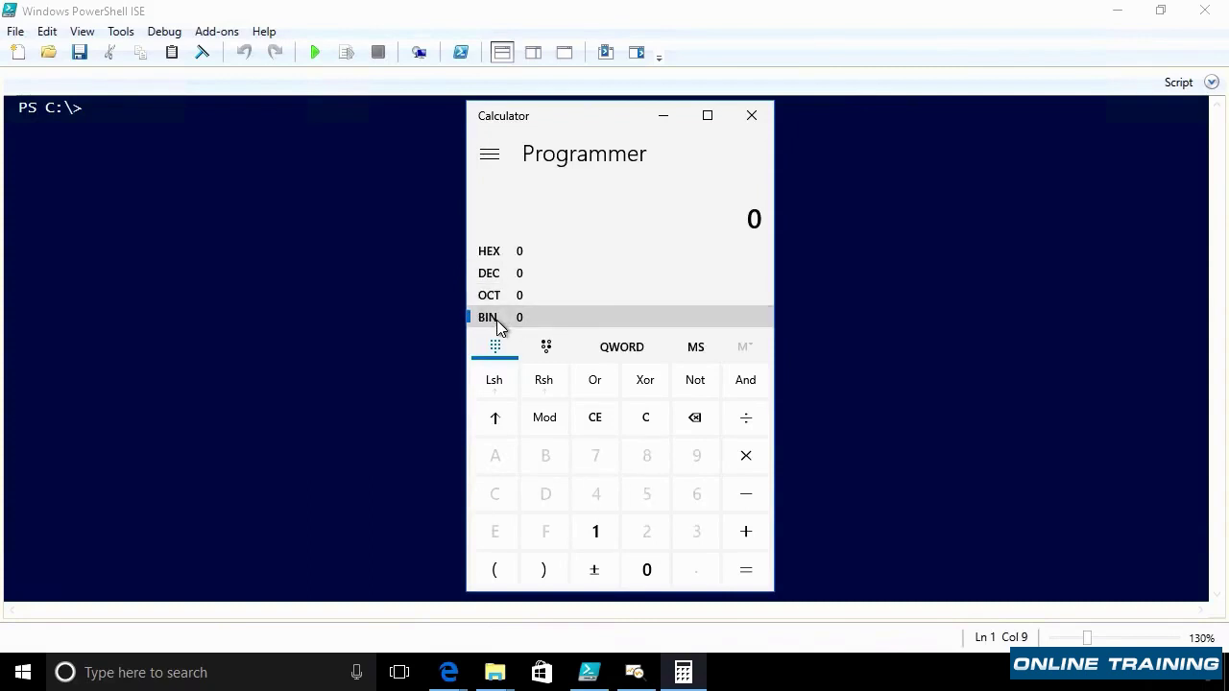
- Enter binary 1111 1111 to show 255 (FF hex), then clear to 0
{"action": "triple_click", "coordinate": [594, 536]}
{"action": "double_click", "coordinate": [594, 538]}
{"action": "double_click", "coordinate": [594, 538]}
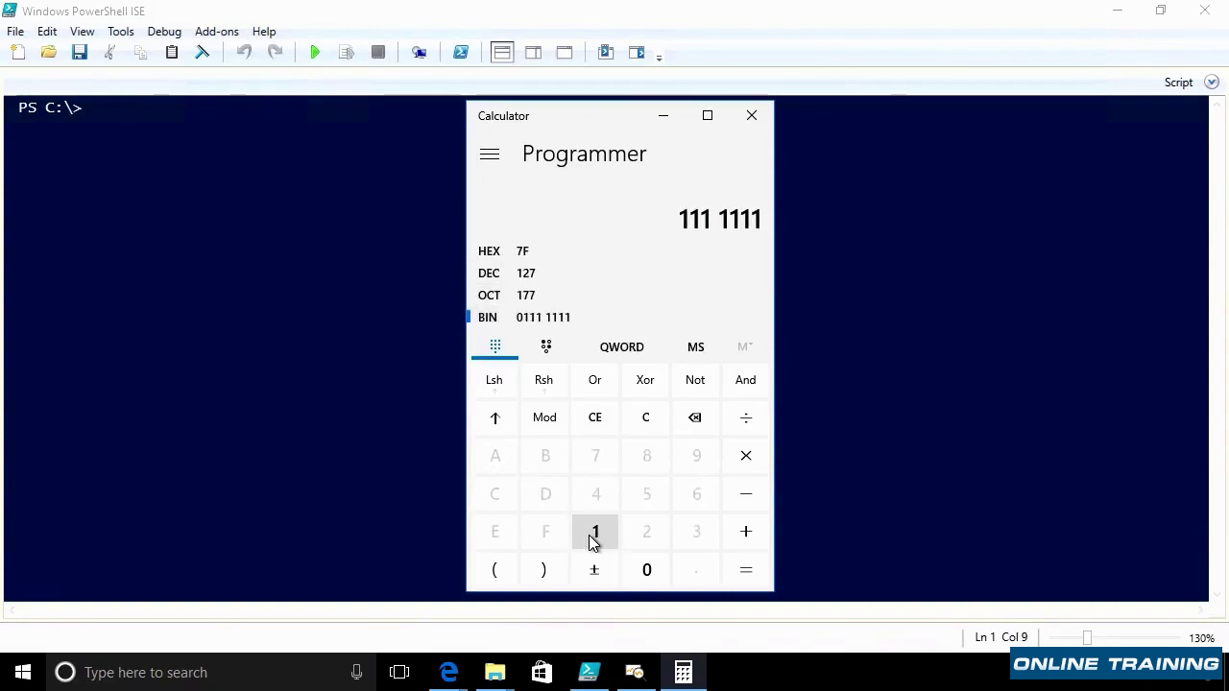
{"action": "left_click", "coordinate": [594, 538]}
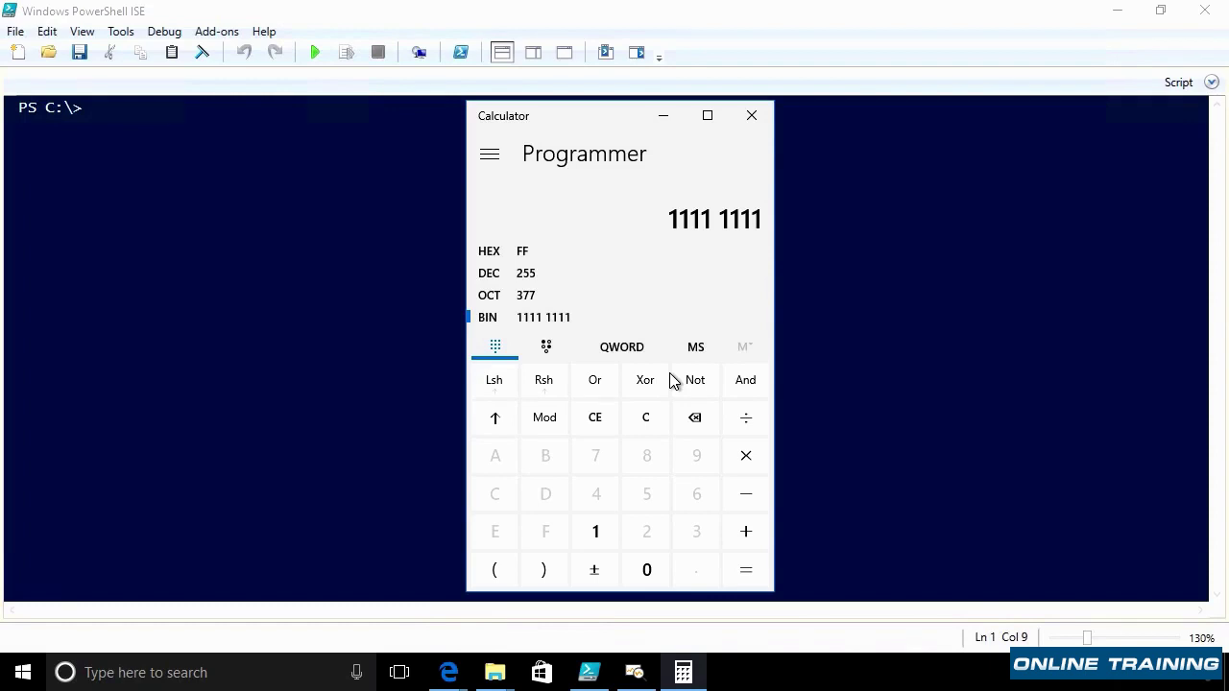
{"action": "left_click", "coordinate": [648, 416]}
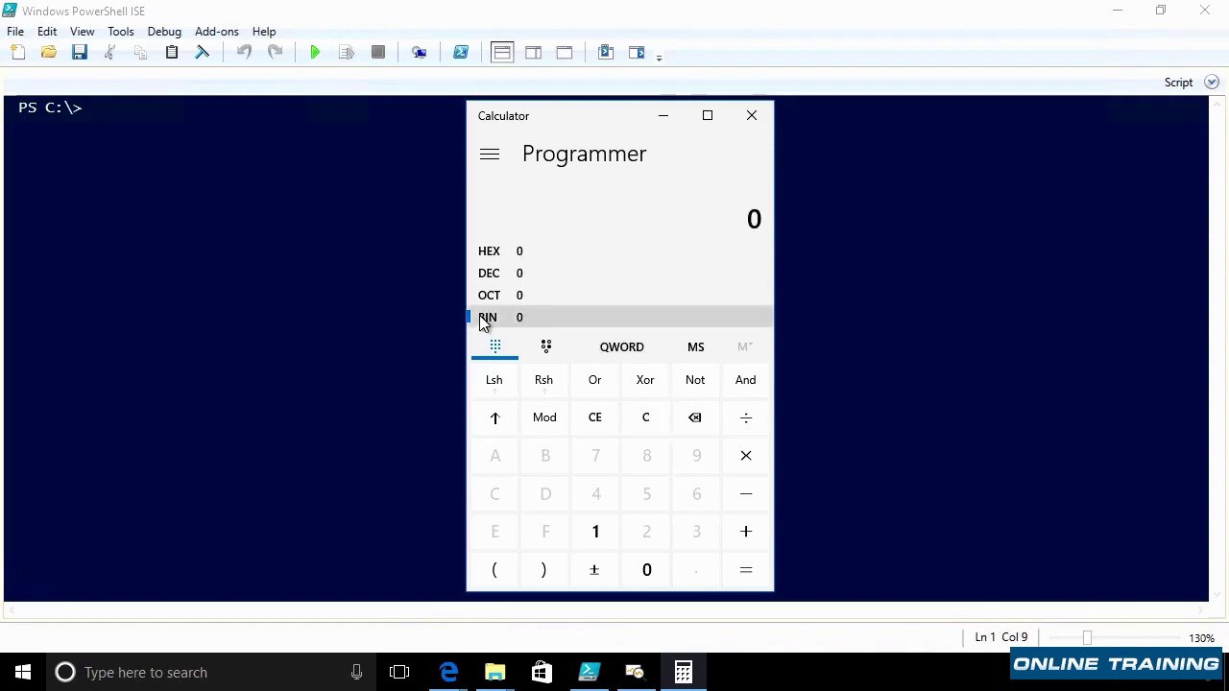
- Key in six 1 bits then two 0s, giving 252 decimal, FC hex, 374 octal
{"action": "left_click", "coordinate": [596, 540]}
{"action": "left_click", "coordinate": [598, 541]}
{"action": "left_click", "coordinate": [598, 542]}
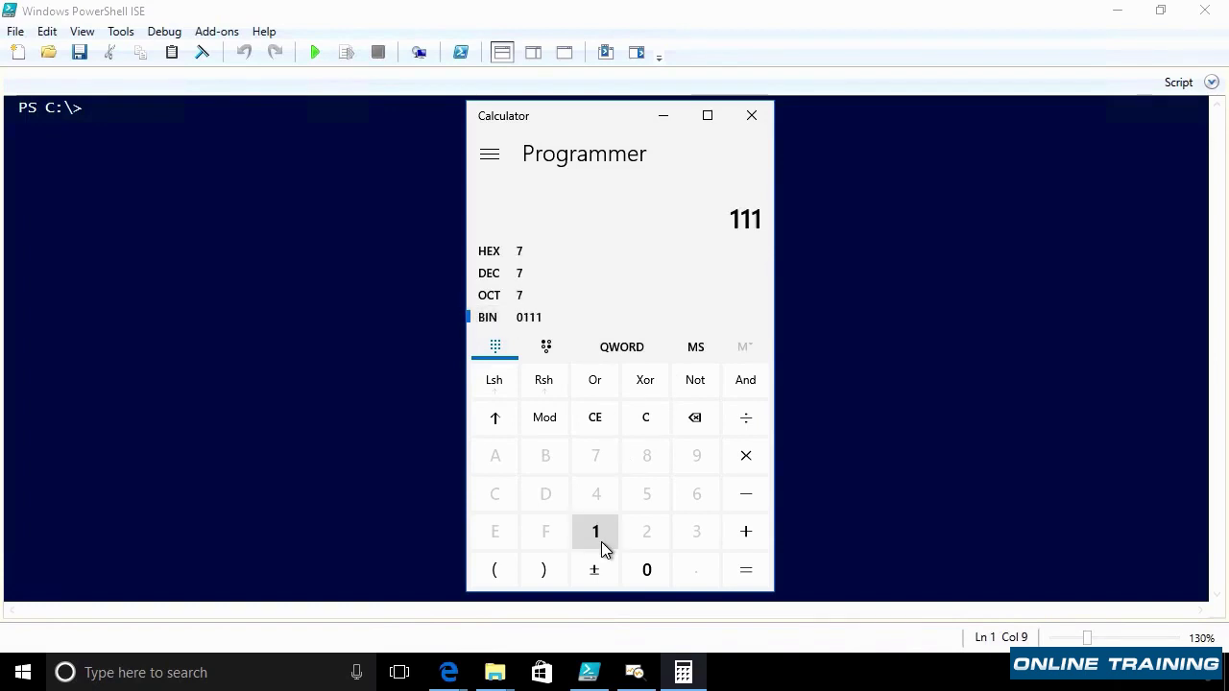
{"action": "left_click", "coordinate": [599, 544]}
{"action": "left_click", "coordinate": [600, 547]}
{"action": "left_click", "coordinate": [600, 547]}
{"action": "left_click", "coordinate": [647, 570]}
{"action": "left_click", "coordinate": [647, 570]}
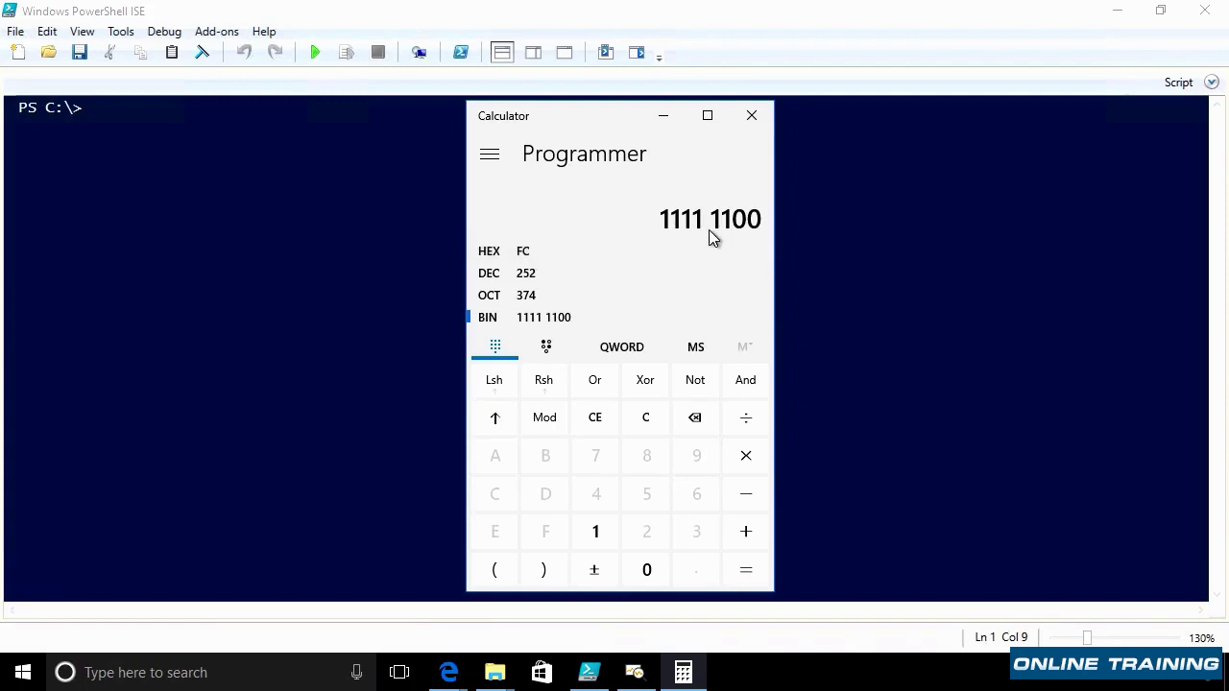
{"action": "left_click", "coordinate": [647, 417]}
{"action": "left_click", "coordinate": [603, 536]}
{"action": "left_click", "coordinate": [603, 535]}
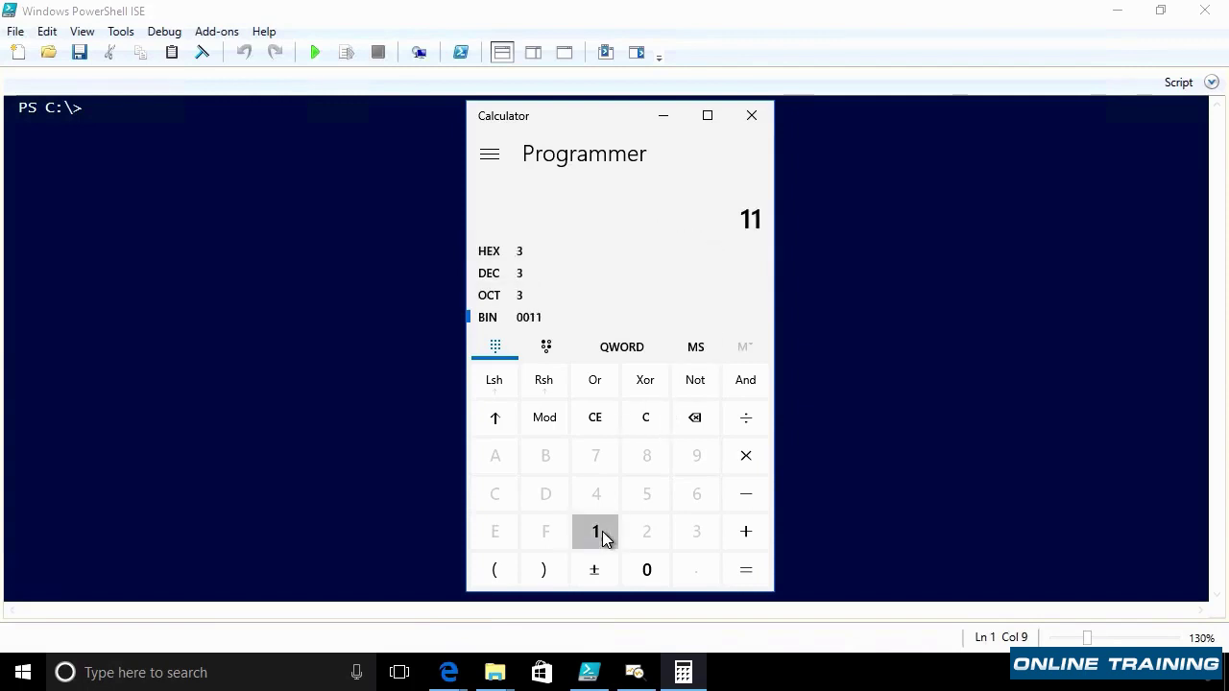
{"action": "left_click", "coordinate": [603, 536]}
{"action": "left_click", "coordinate": [603, 536]}
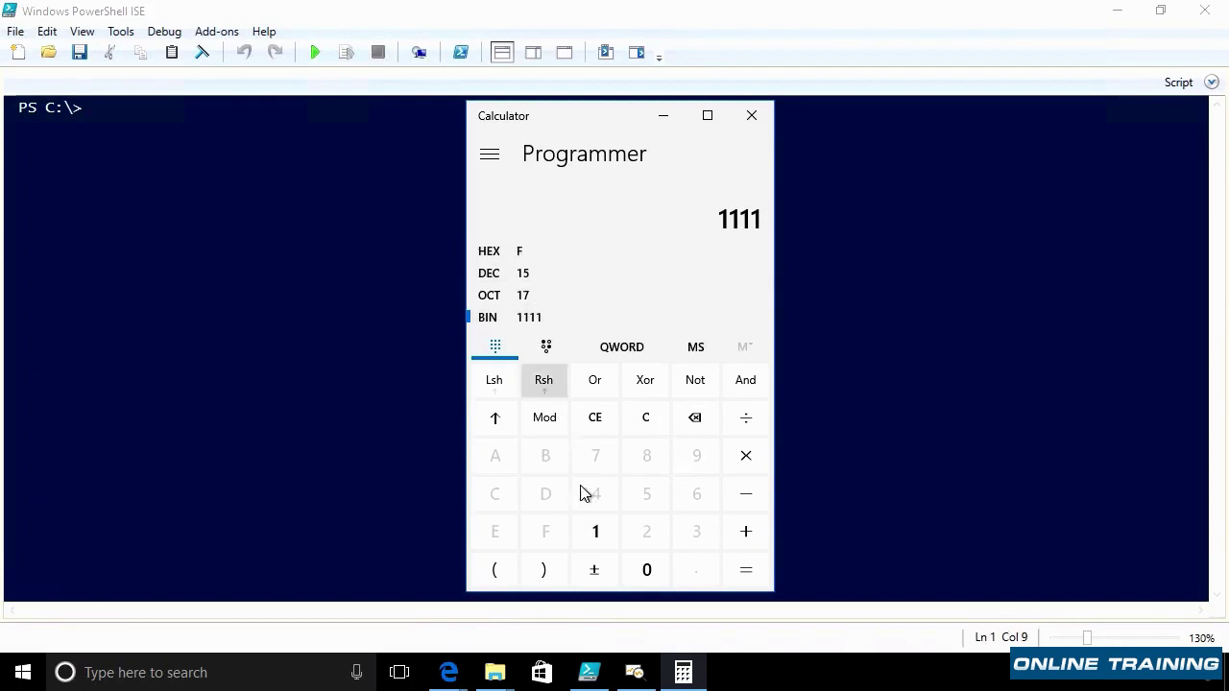
{"action": "left_click", "coordinate": [646, 573]}
{"action": "left_click", "coordinate": [646, 572]}
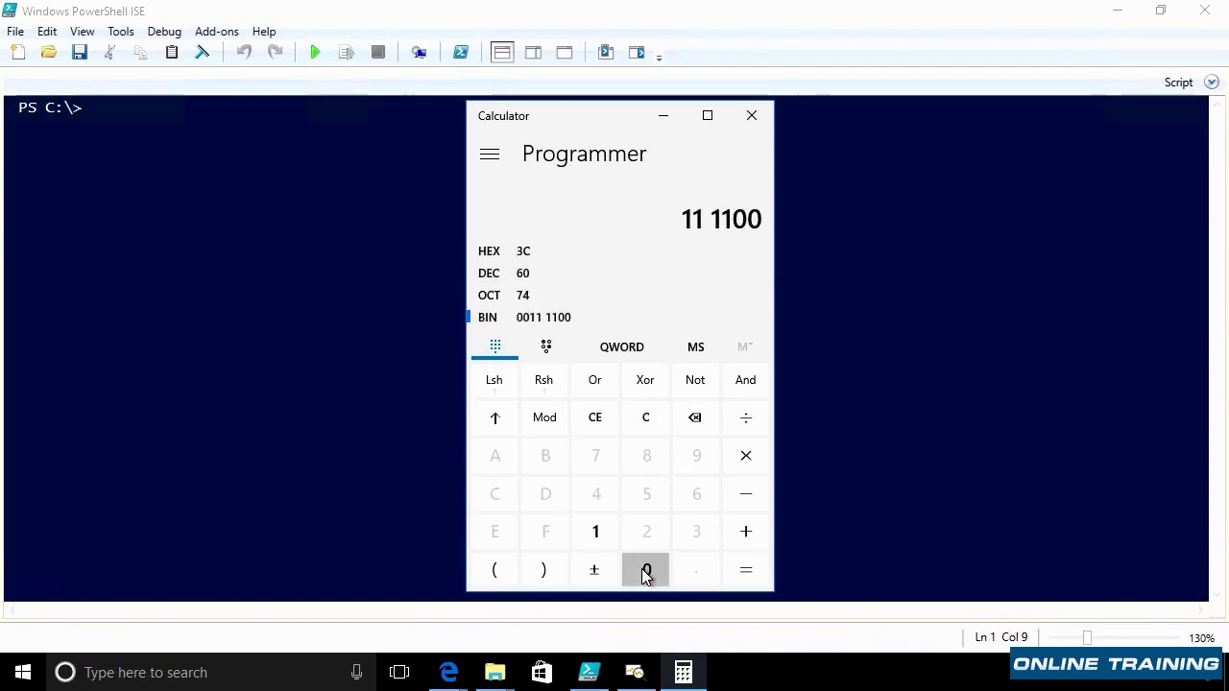
{"action": "left_click", "coordinate": [647, 572]}
{"action": "left_click", "coordinate": [646, 572]}
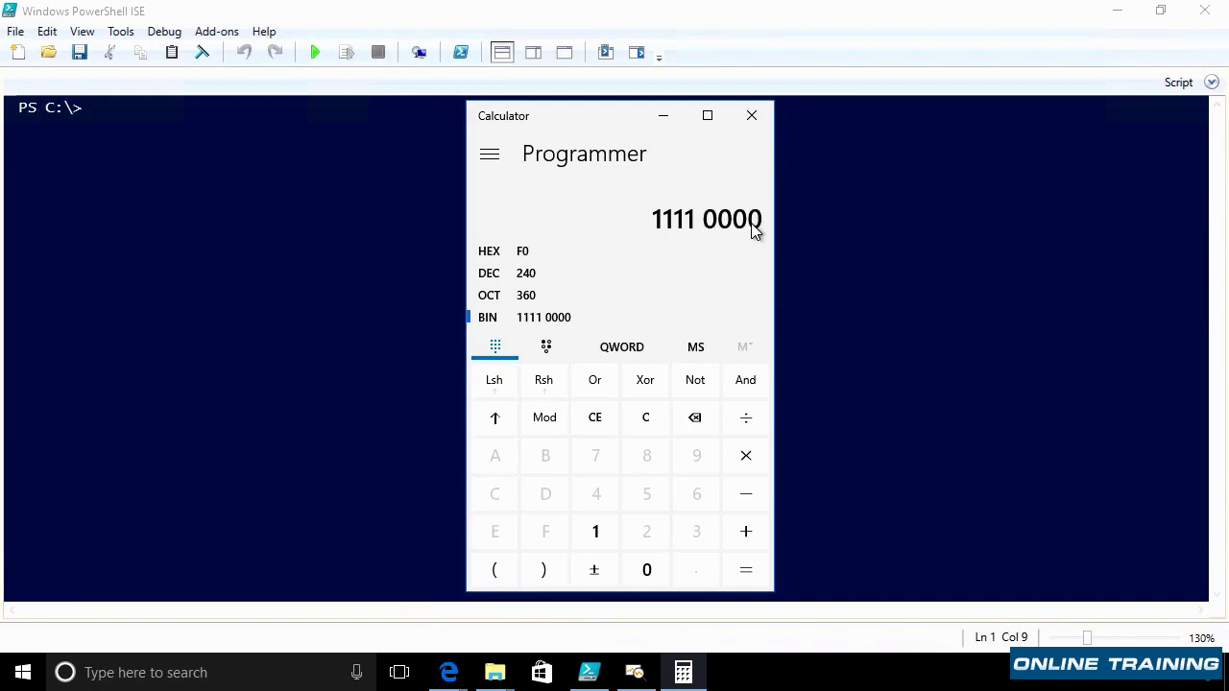
{"action": "left_click", "coordinate": [651, 424]}
- Enter binary 10 (2) and then 100 (4), clearing between values
{"action": "left_click", "coordinate": [607, 533]}
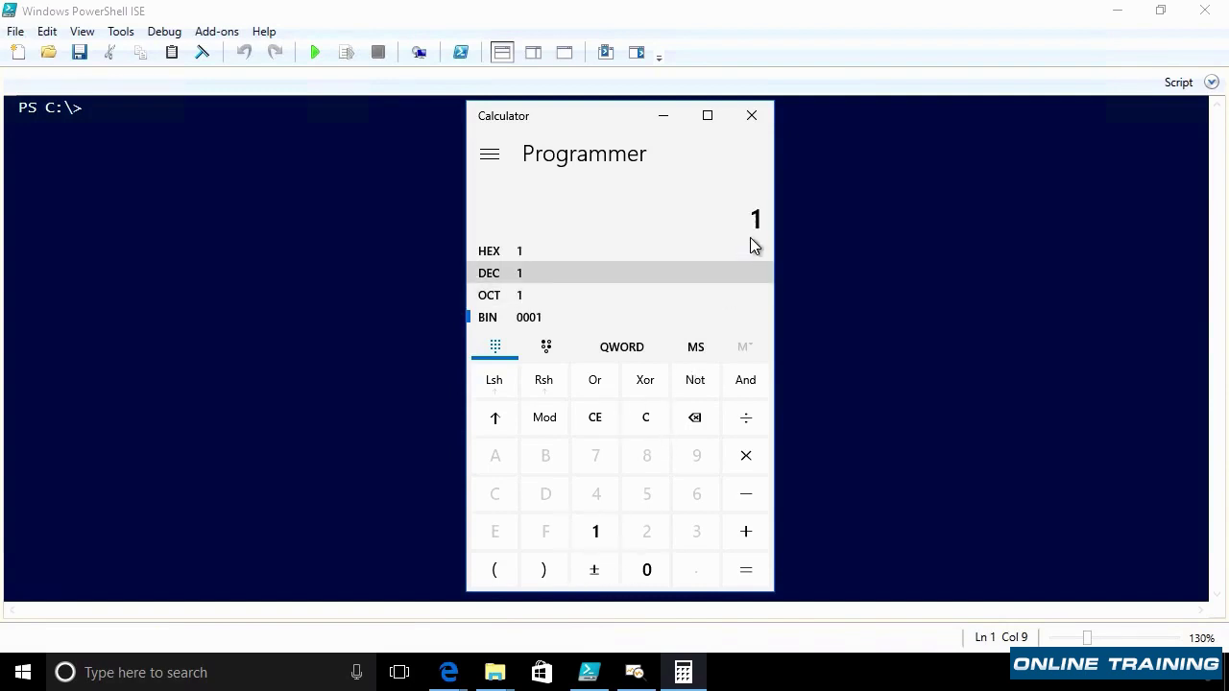
{"action": "left_click", "coordinate": [643, 418]}
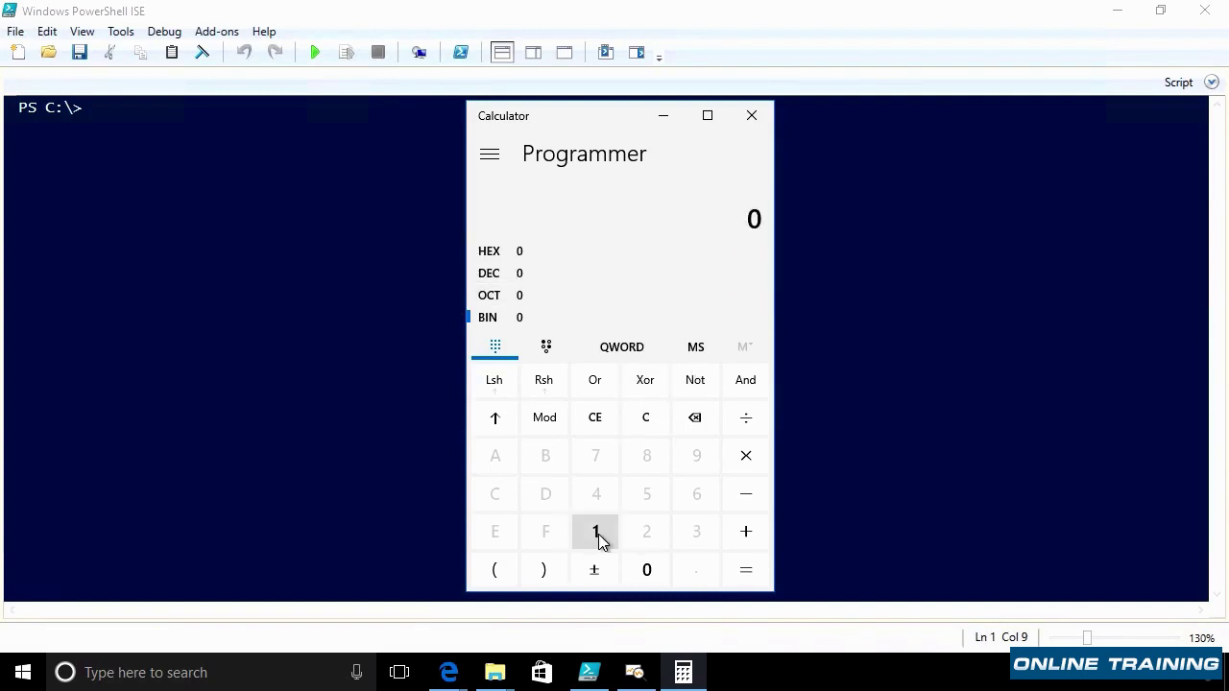
{"action": "left_click", "coordinate": [596, 533]}
{"action": "left_click", "coordinate": [638, 570]}
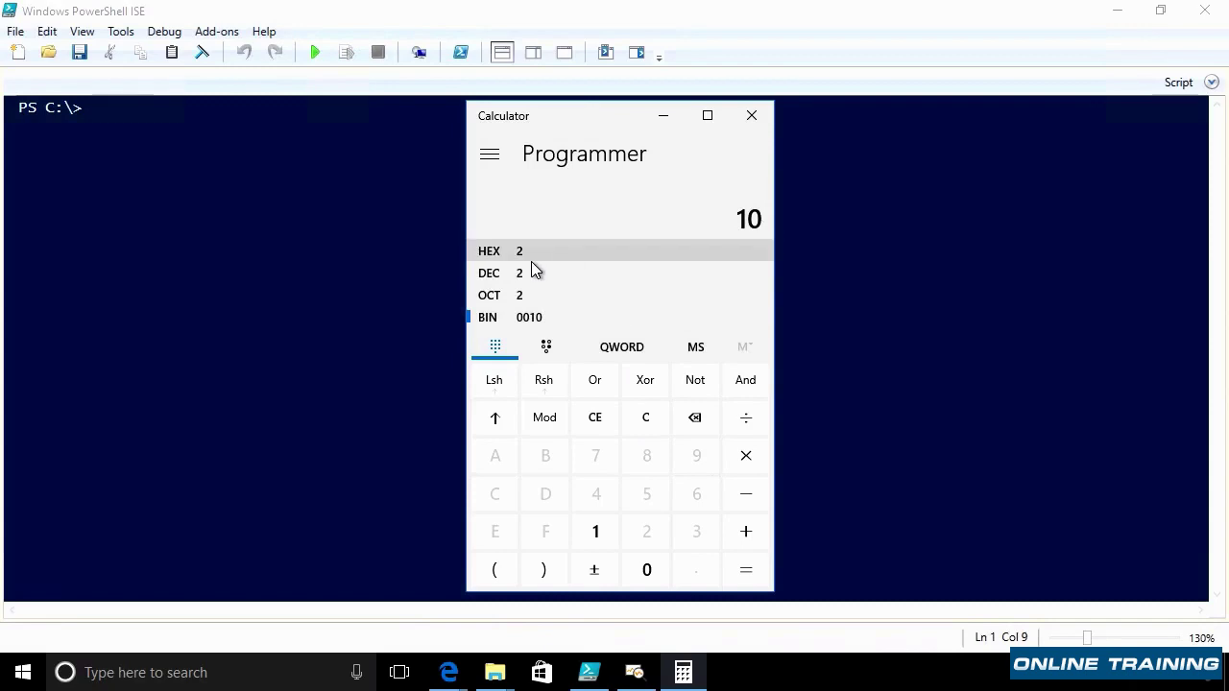
{"action": "left_click", "coordinate": [645, 417]}
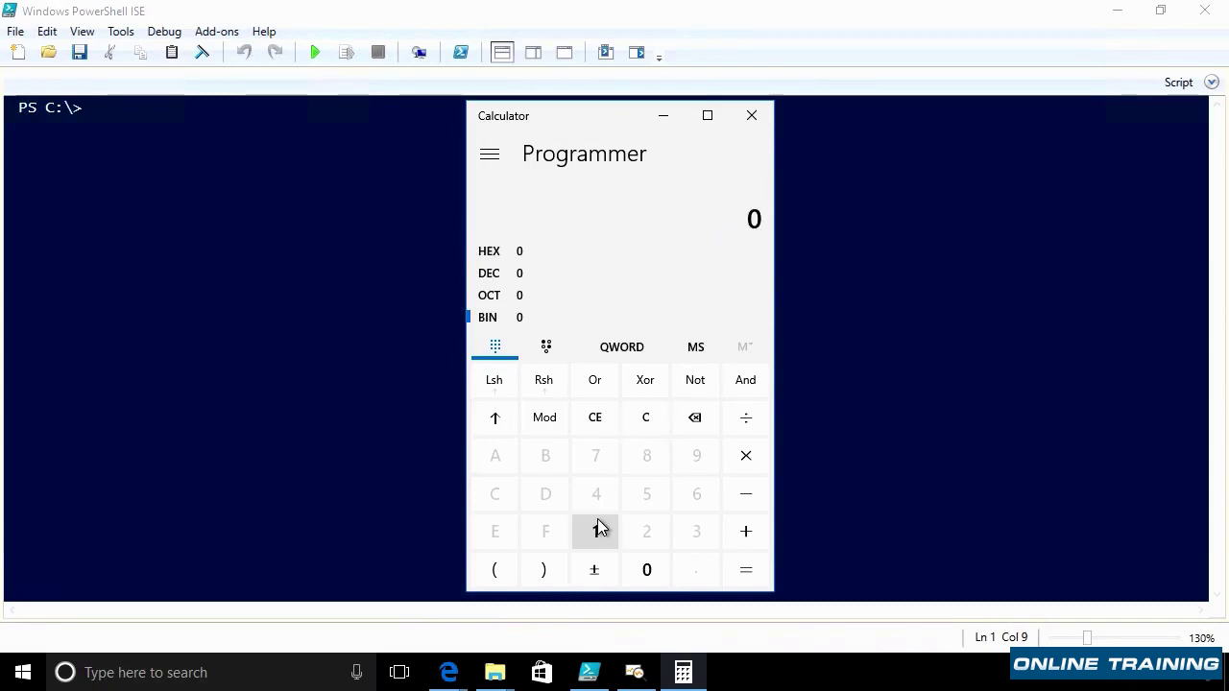
{"action": "left_click", "coordinate": [596, 531]}
{"action": "left_click", "coordinate": [647, 572]}
{"action": "left_click", "coordinate": [647, 572]}
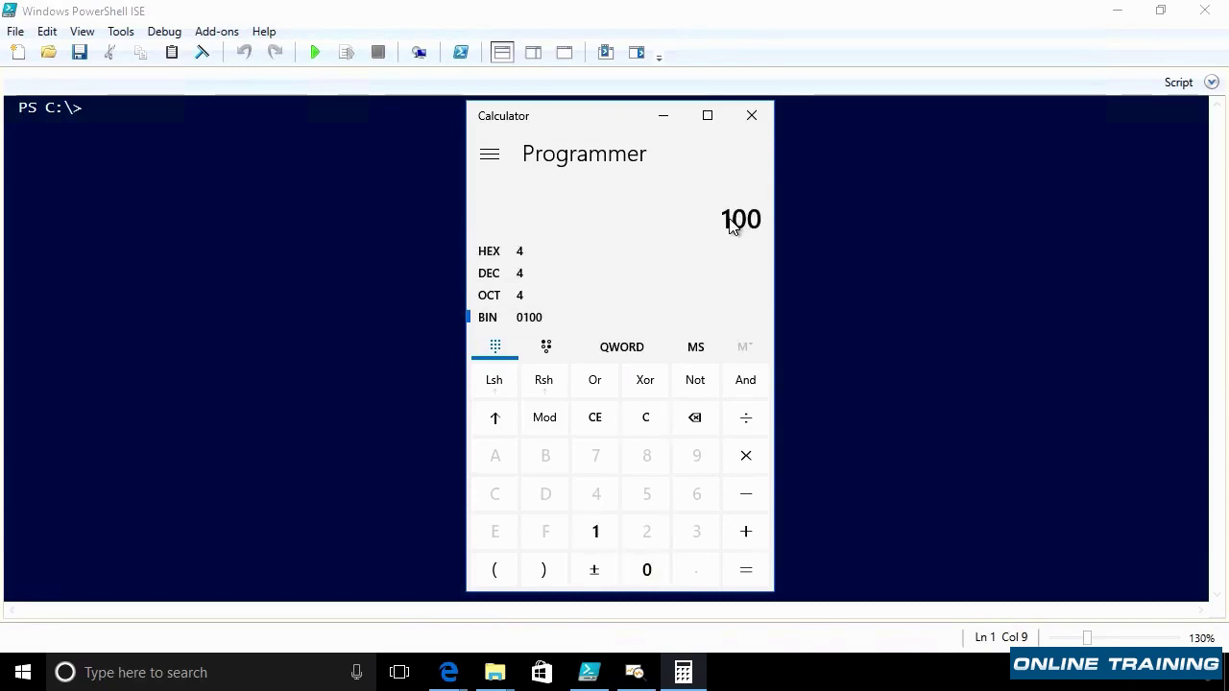
- Enter binary 1000 (8) and 1 0000 (16), then return to the PowerShell ISE console
{"action": "left_click", "coordinate": [647, 419]}
{"action": "left_click", "coordinate": [596, 531]}
{"action": "left_click", "coordinate": [638, 573]}
{"action": "left_click", "coordinate": [638, 572]}
{"action": "left_click", "coordinate": [638, 572]}
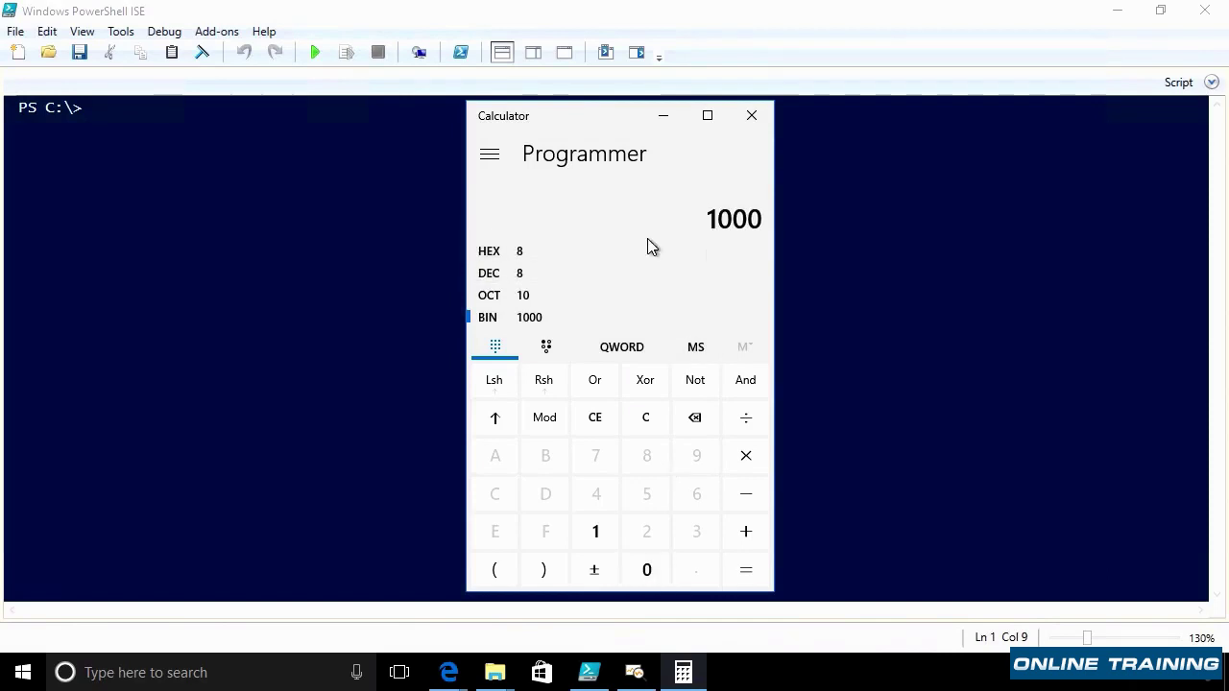
{"action": "left_click", "coordinate": [645, 417]}
{"action": "left_click", "coordinate": [595, 531]}
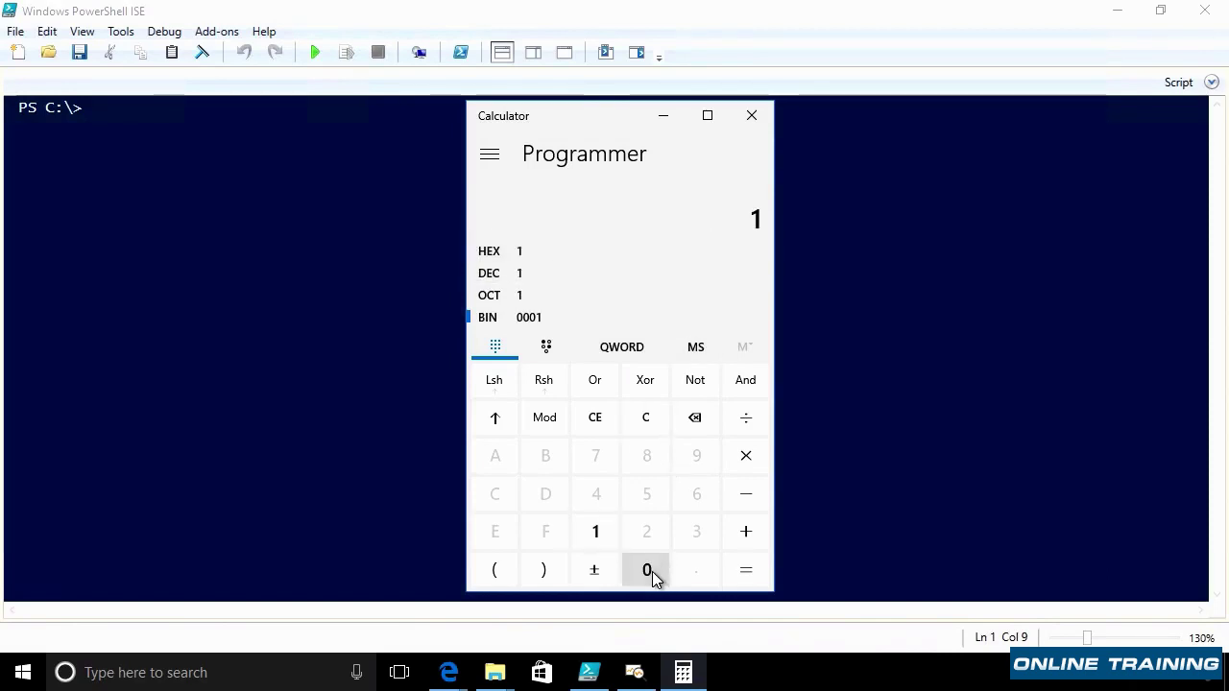
{"action": "left_click", "coordinate": [647, 570]}
{"action": "left_click", "coordinate": [649, 568]}
{"action": "left_click", "coordinate": [649, 568]}
{"action": "left_click", "coordinate": [648, 565]}
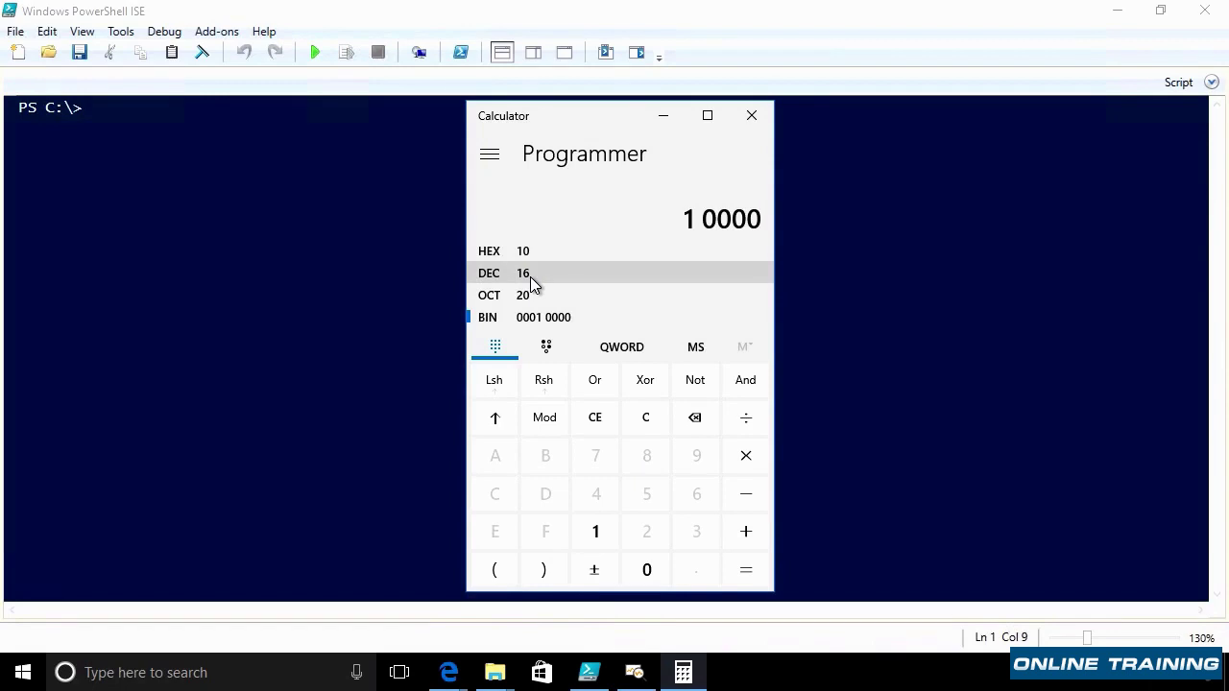
{"action": "left_click", "coordinate": [365, 244]}
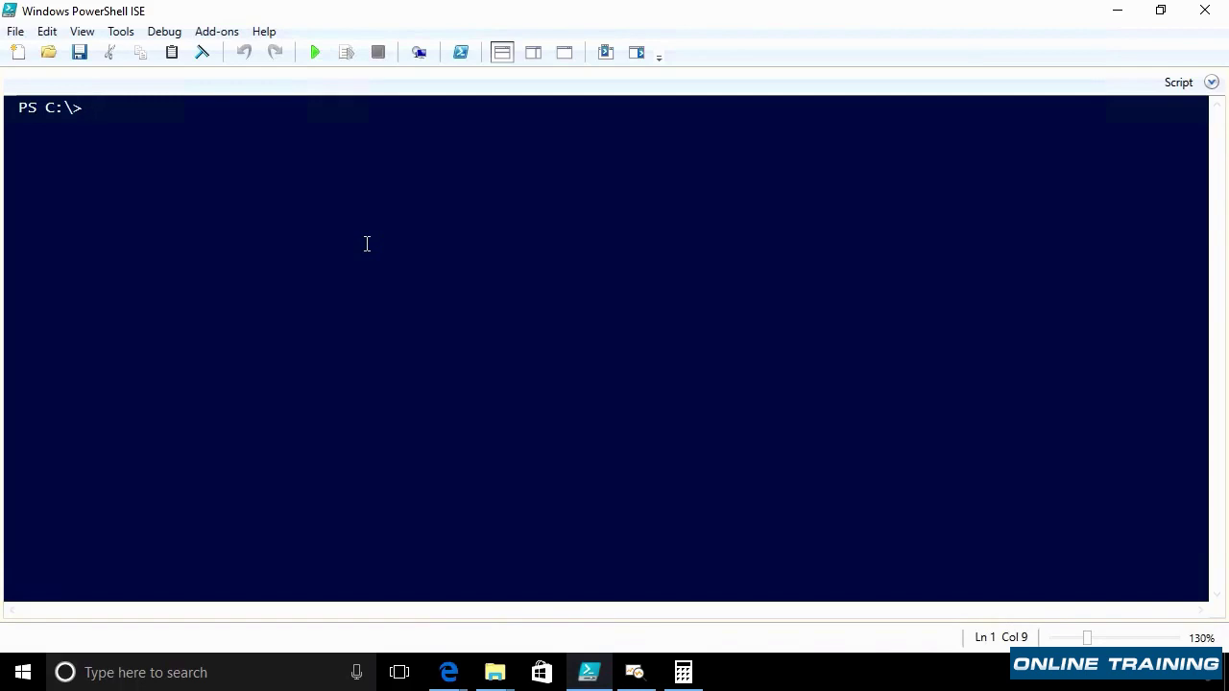
- Run ipconfig /all and highlight the adapter description and physical address 00-15-5D-AD-D8-11
{"action": "type", "text": "ipconfig /a"}
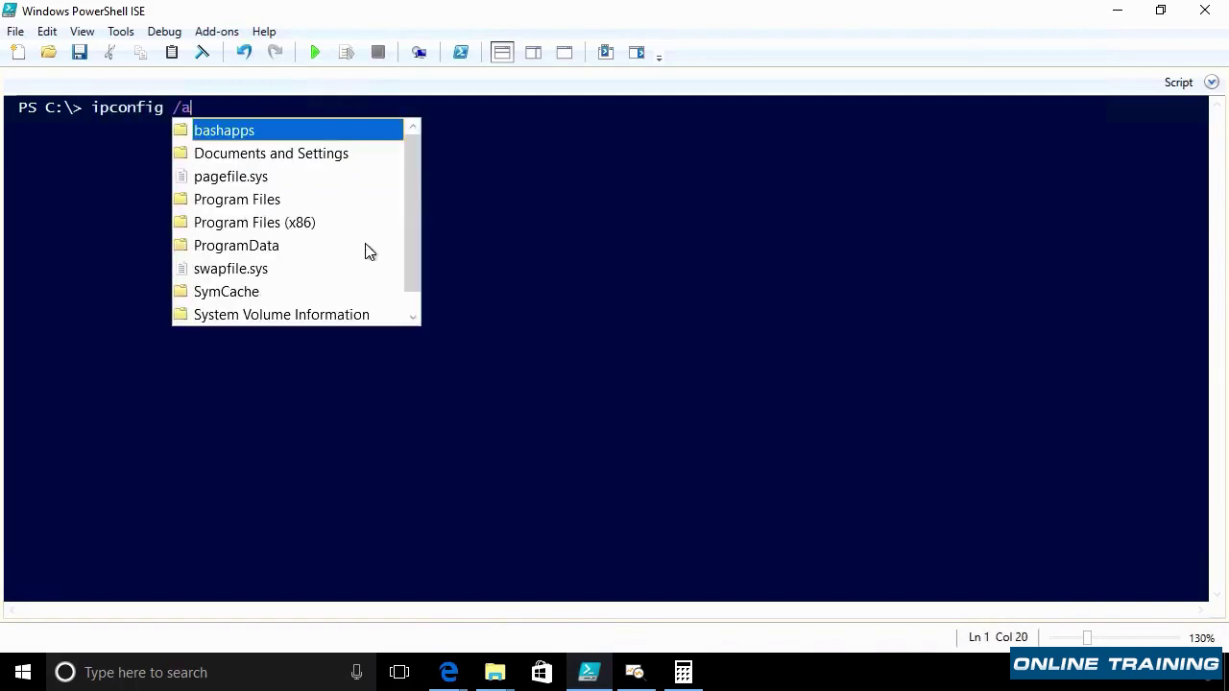
{"action": "type", "text": "ll"}
{"action": "key", "text": "Return"}
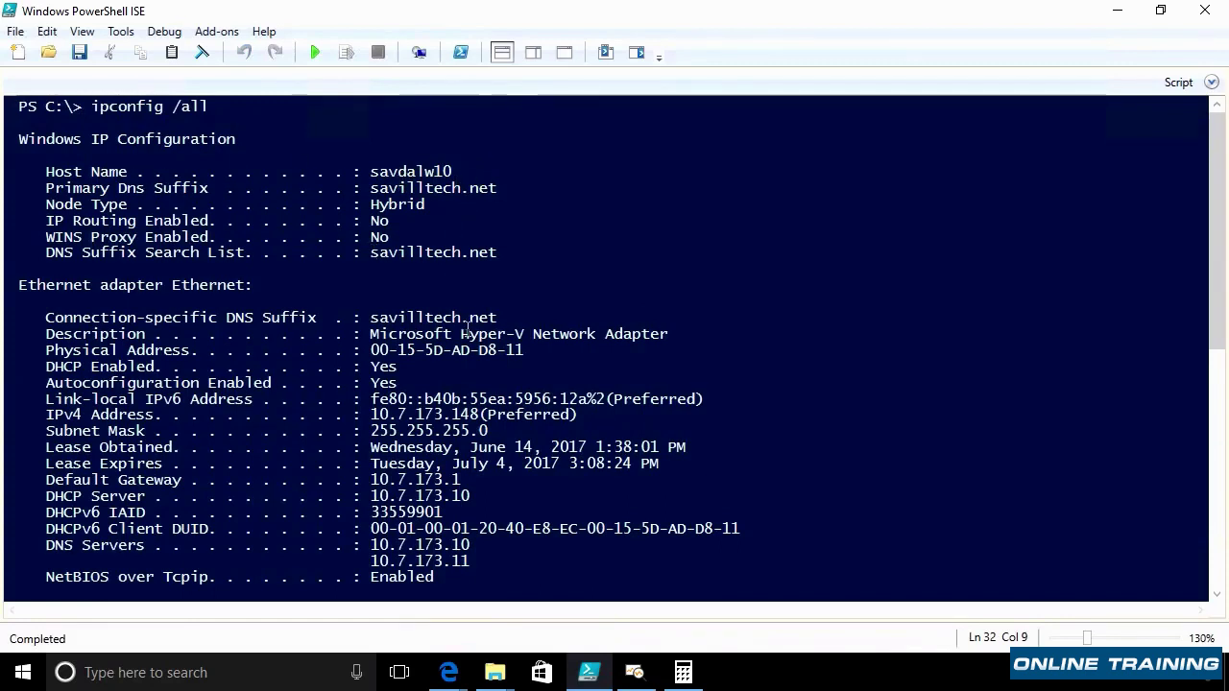
{"action": "left_click_drag", "start_coordinate": [369, 335], "coordinate": [672, 334]}
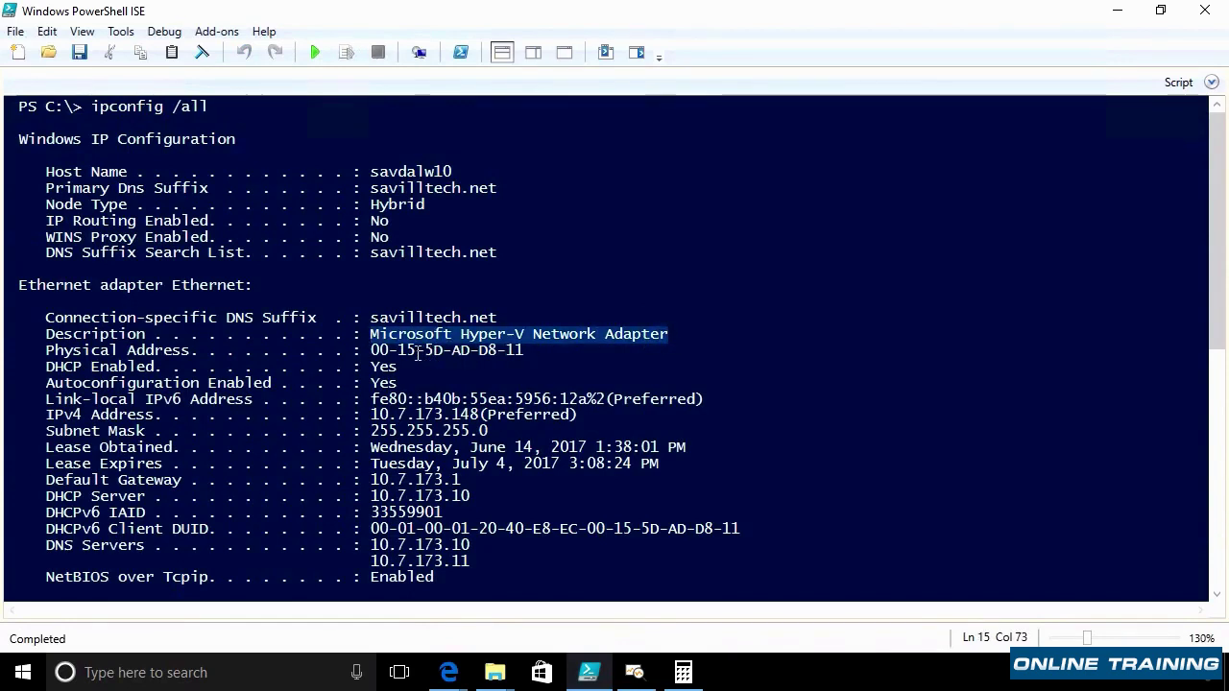
{"action": "left_click", "coordinate": [372, 350]}
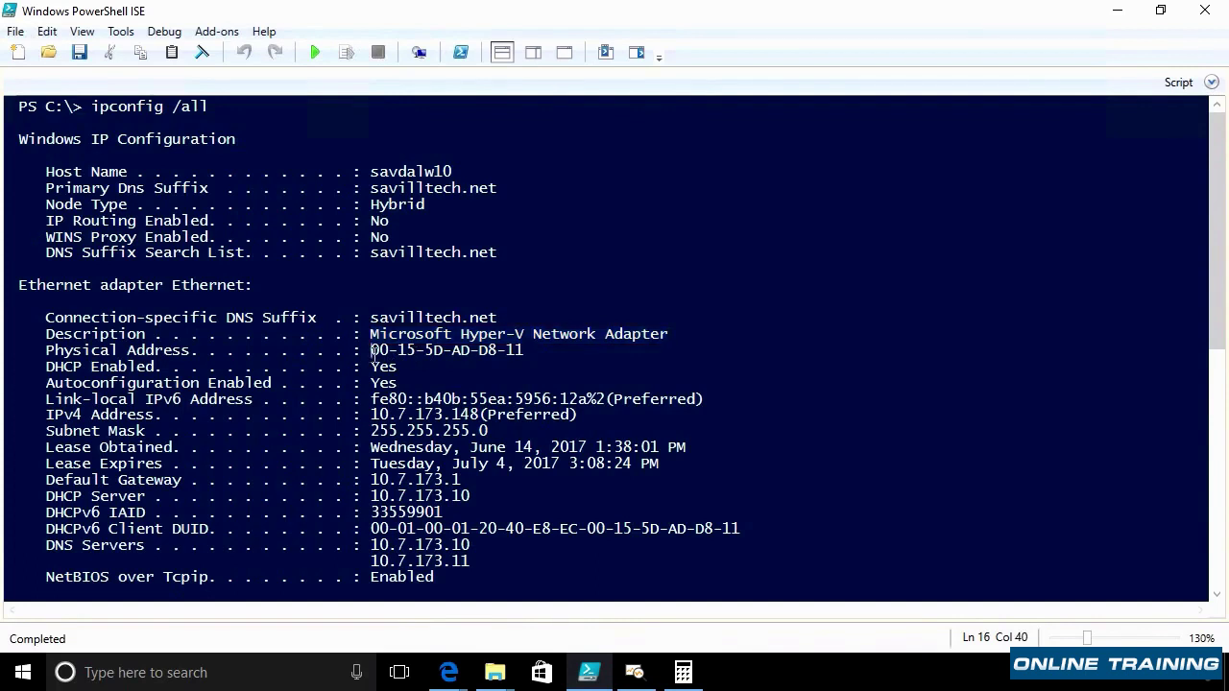
{"action": "left_click_drag", "start_coordinate": [371, 351], "coordinate": [530, 350]}
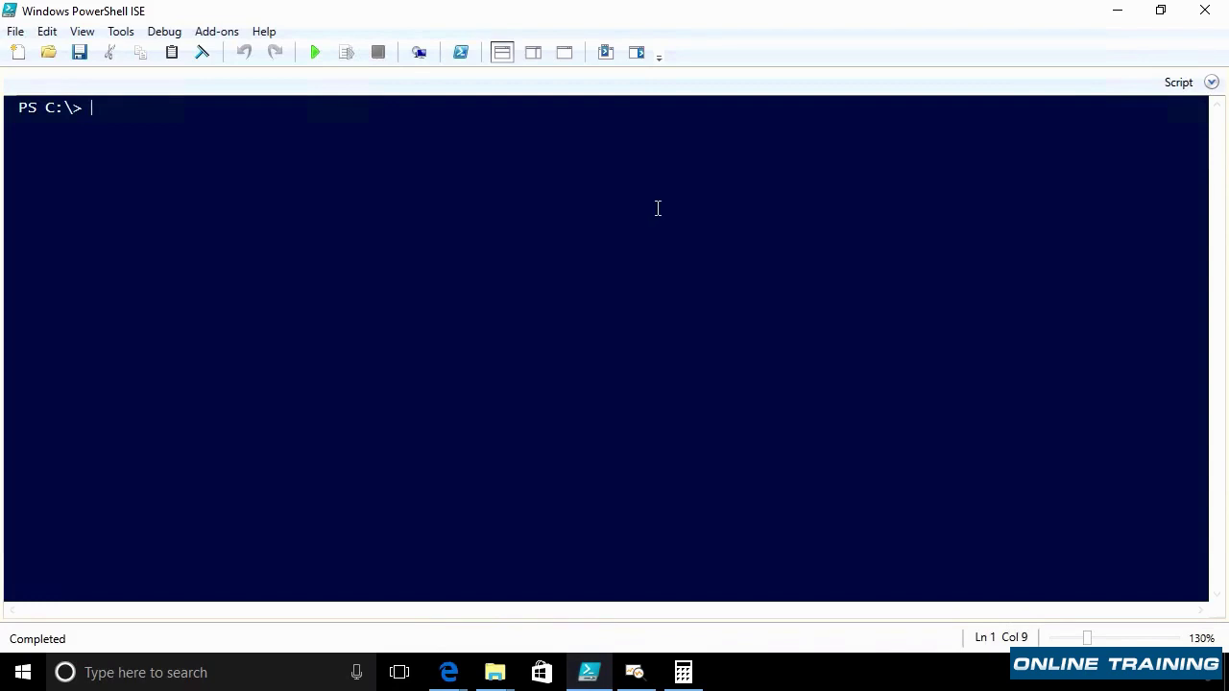
- Run ping 10.7.173.10, which returns four replies with 0% loss
{"action": "type", "text": "ping 10.7.173.10"}
{"action": "key", "text": "Return"}
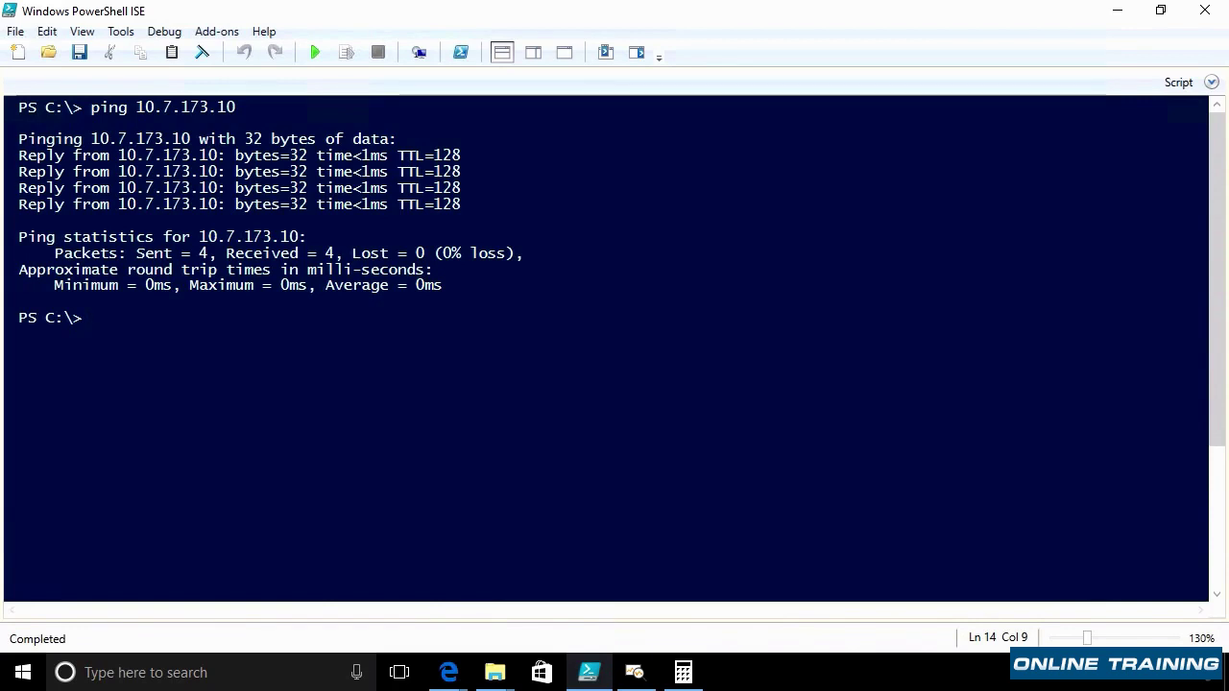
{"action": "left_click", "coordinate": [535, 298]}
- Run arp -d * to flush the ARP cache, which fails without elevation
{"action": "key", "text": "Return"}
{"action": "type", "text": "ar"}
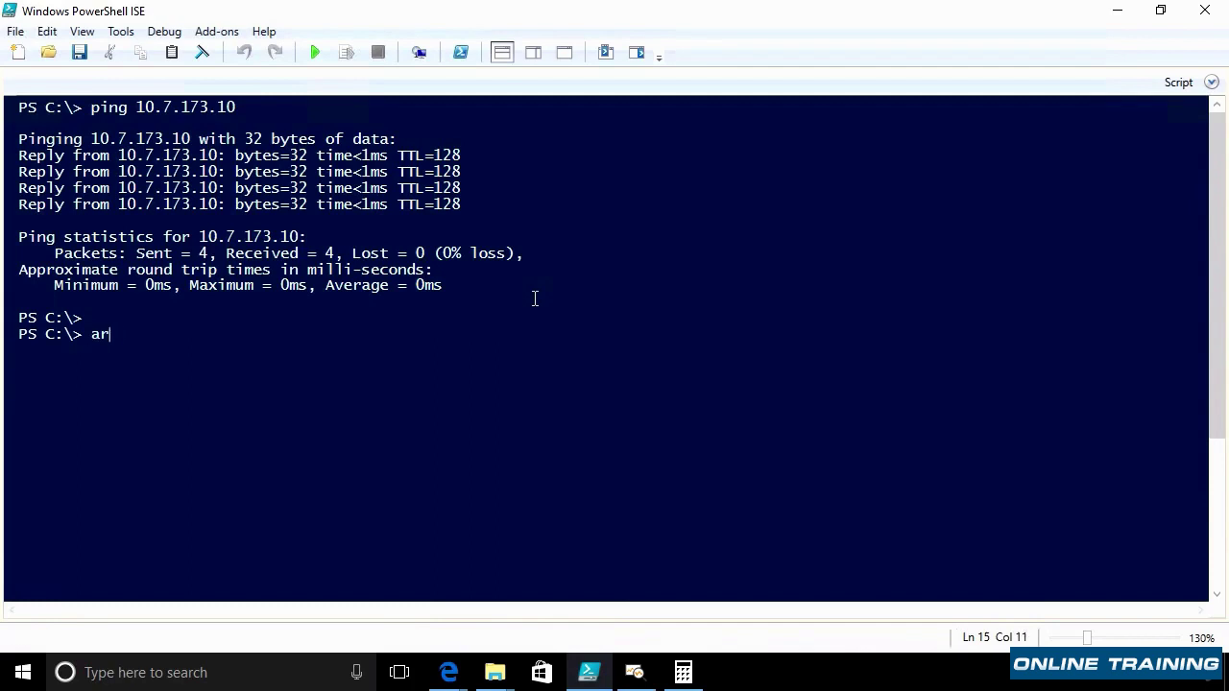
{"action": "type", "text": "p -d *"}
{"action": "key", "text": "Return"}
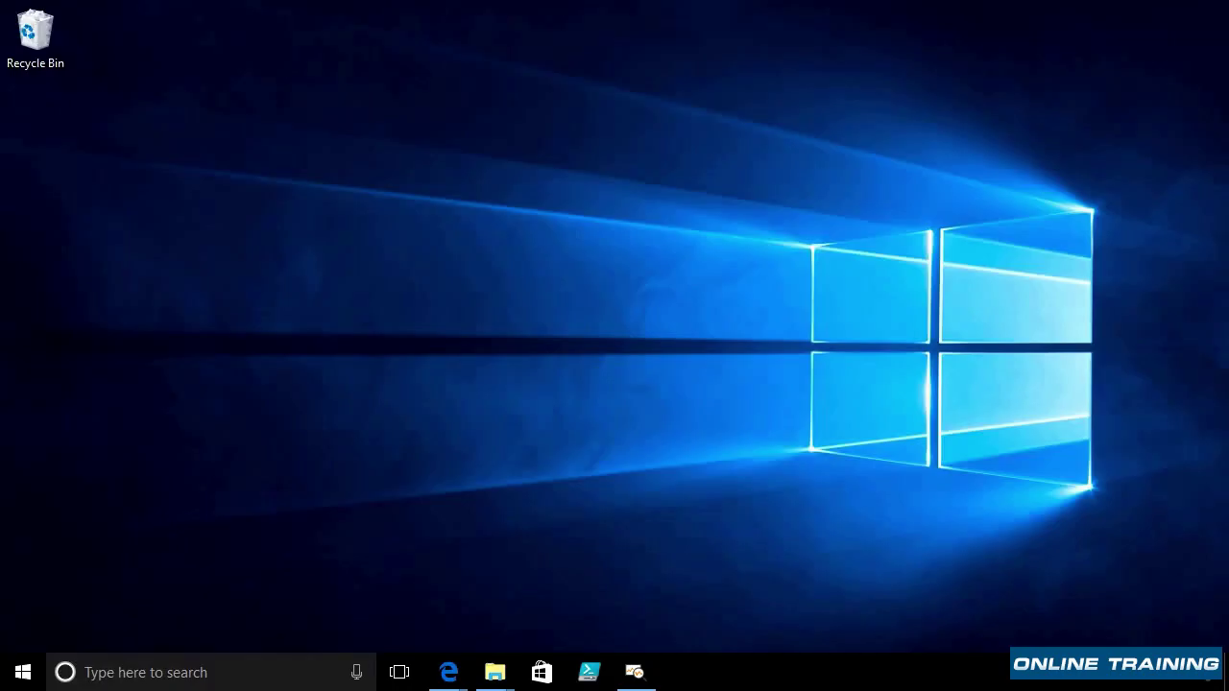
- Launch PowerShell ISE as administrator from its taskbar icon and approve the UAC prompt
{"action": "right_click", "coordinate": [589, 672], "text": "shift"}
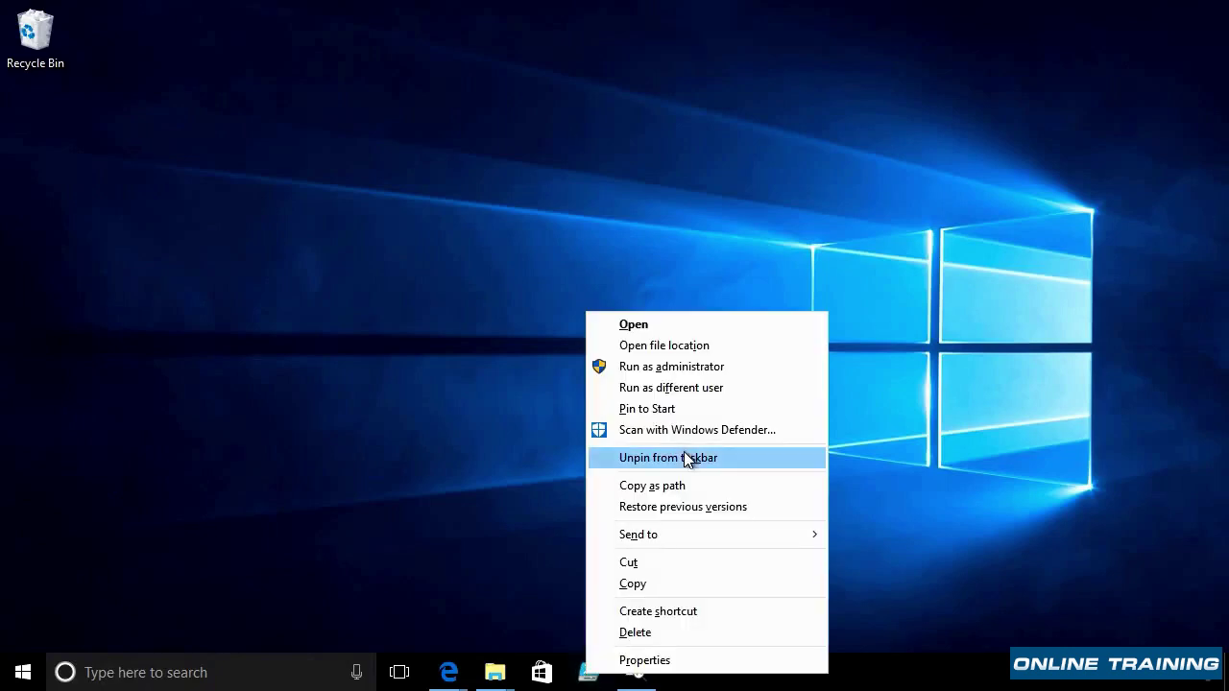
{"action": "left_click", "coordinate": [694, 368]}
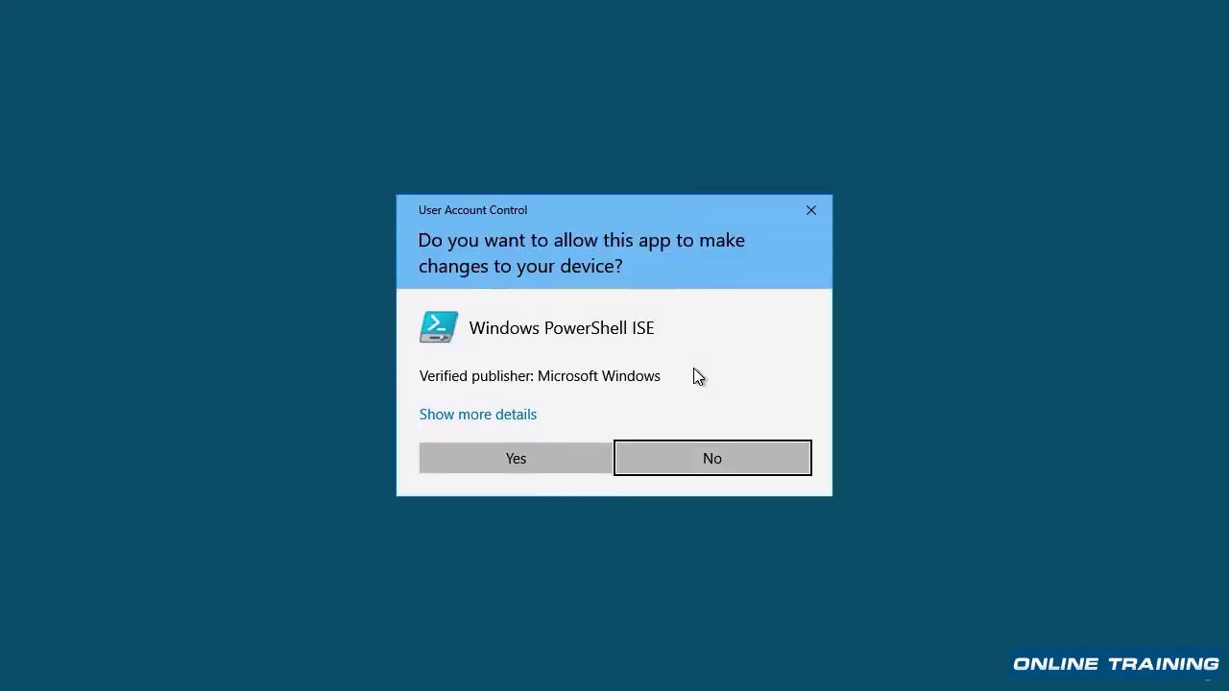
{"action": "left_click", "coordinate": [523, 461]}
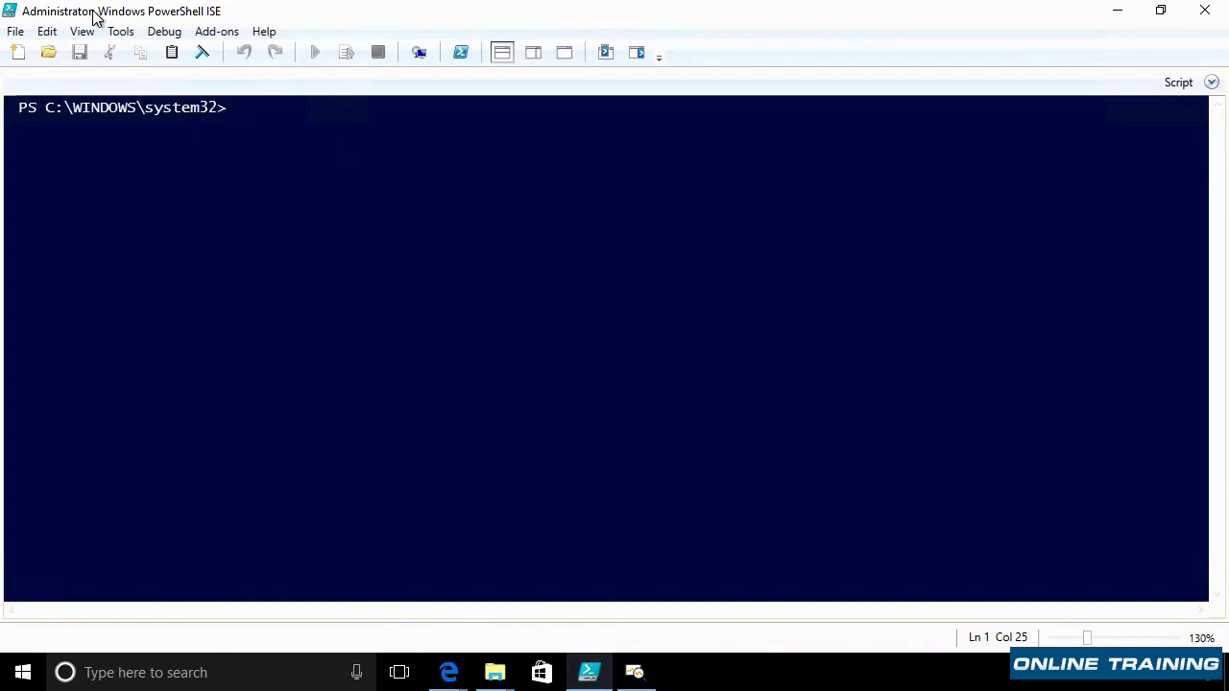
{"action": "right_click", "coordinate": [16, 672]}
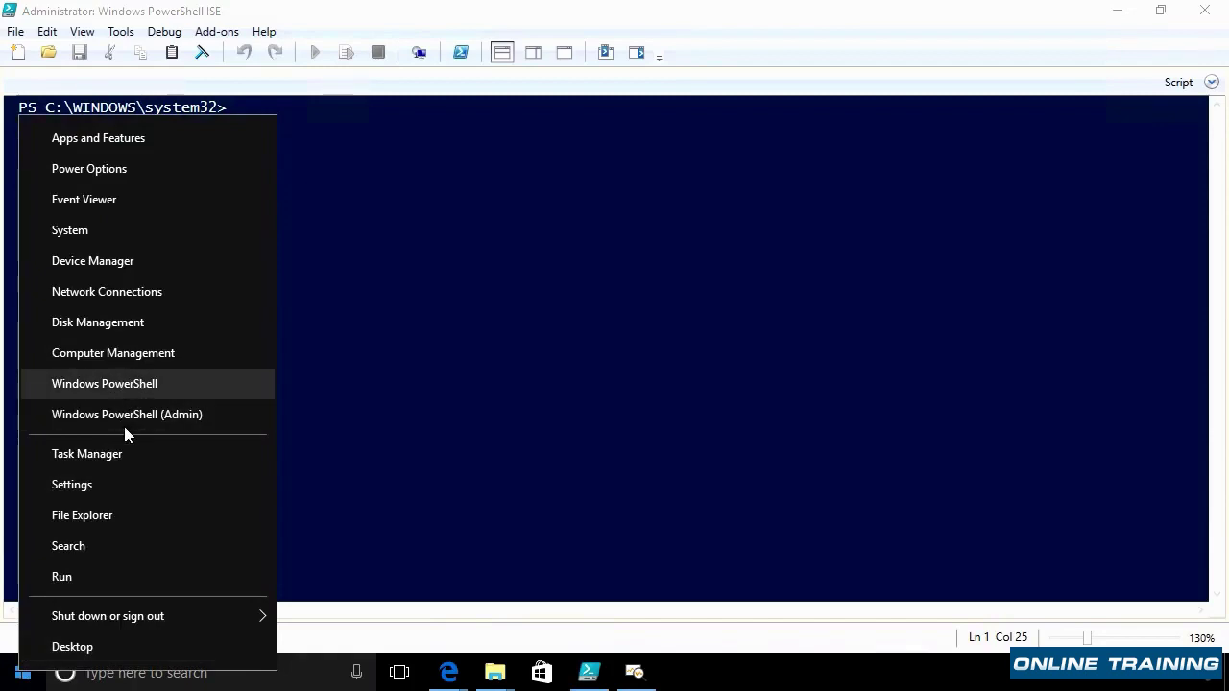
{"action": "right_click", "coordinate": [792, 684]}
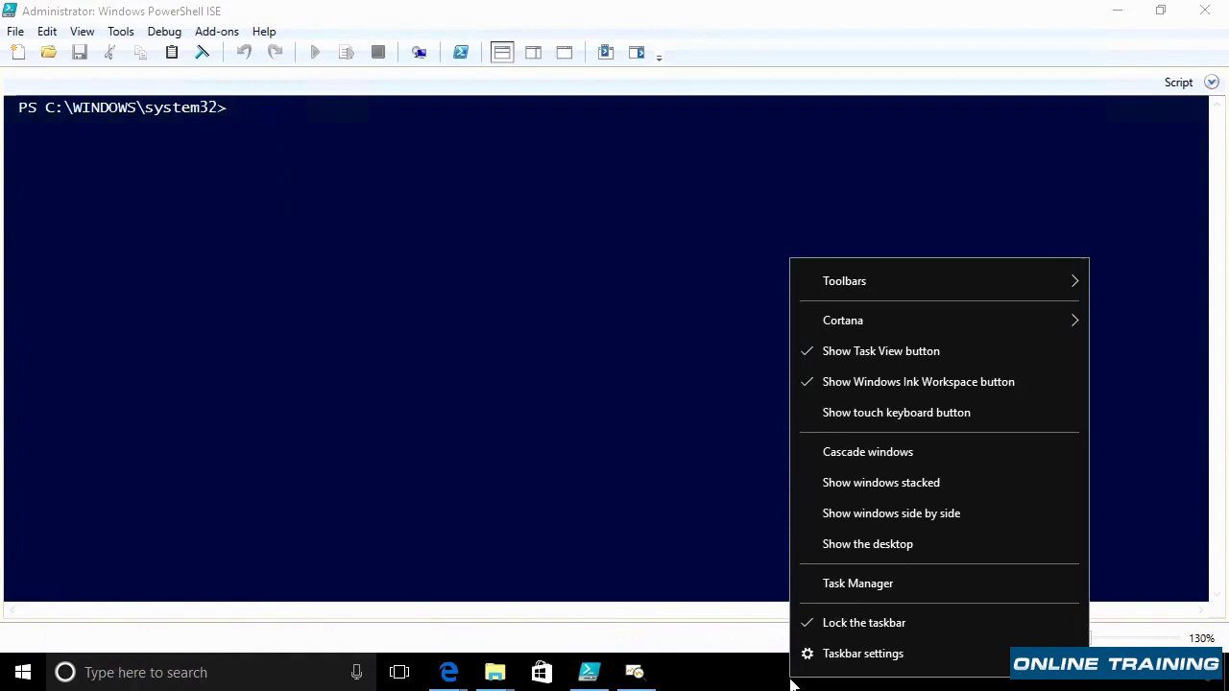
{"action": "left_click", "coordinate": [845, 654]}
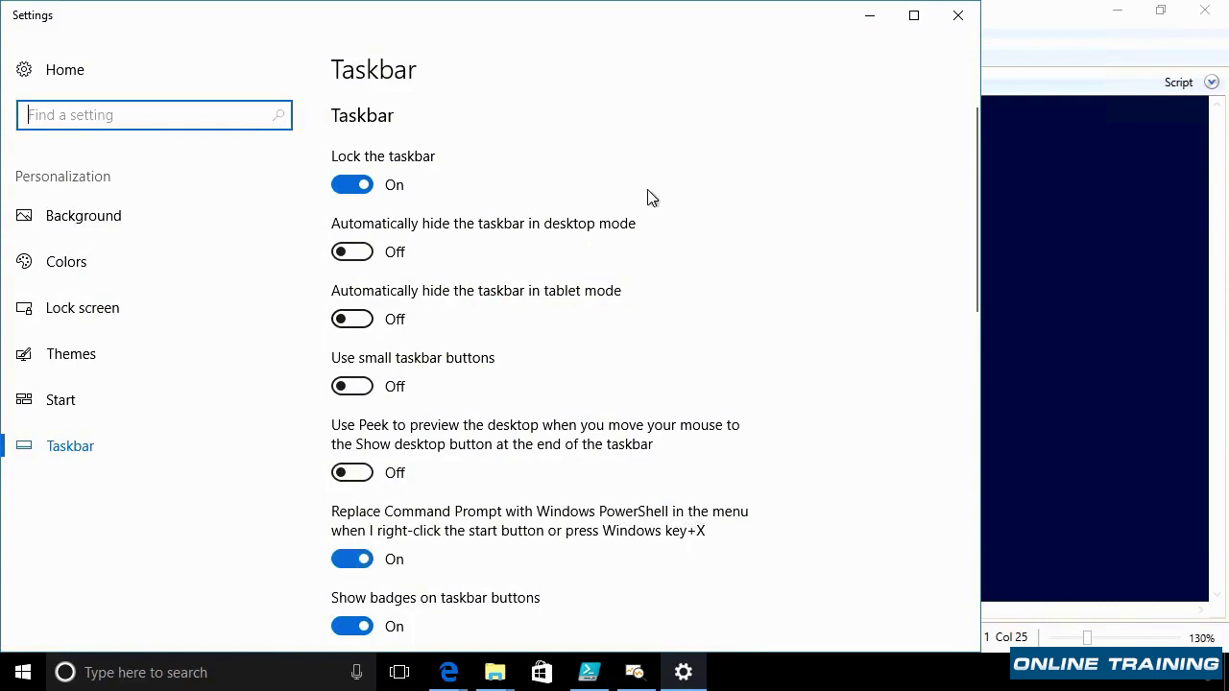
{"action": "left_click", "coordinate": [957, 16]}
- Flush the ARP cache with arp -d * in the elevated console
{"action": "left_click", "coordinate": [568, 179]}
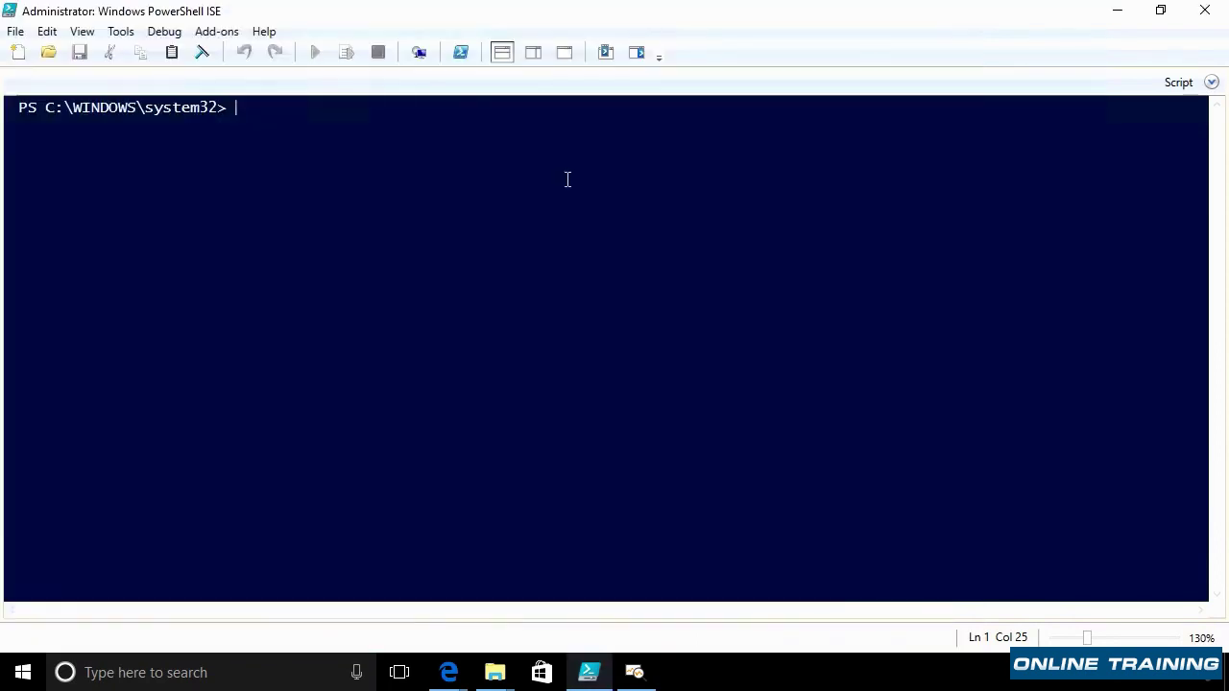
{"action": "type", "text": "arp -d *"}
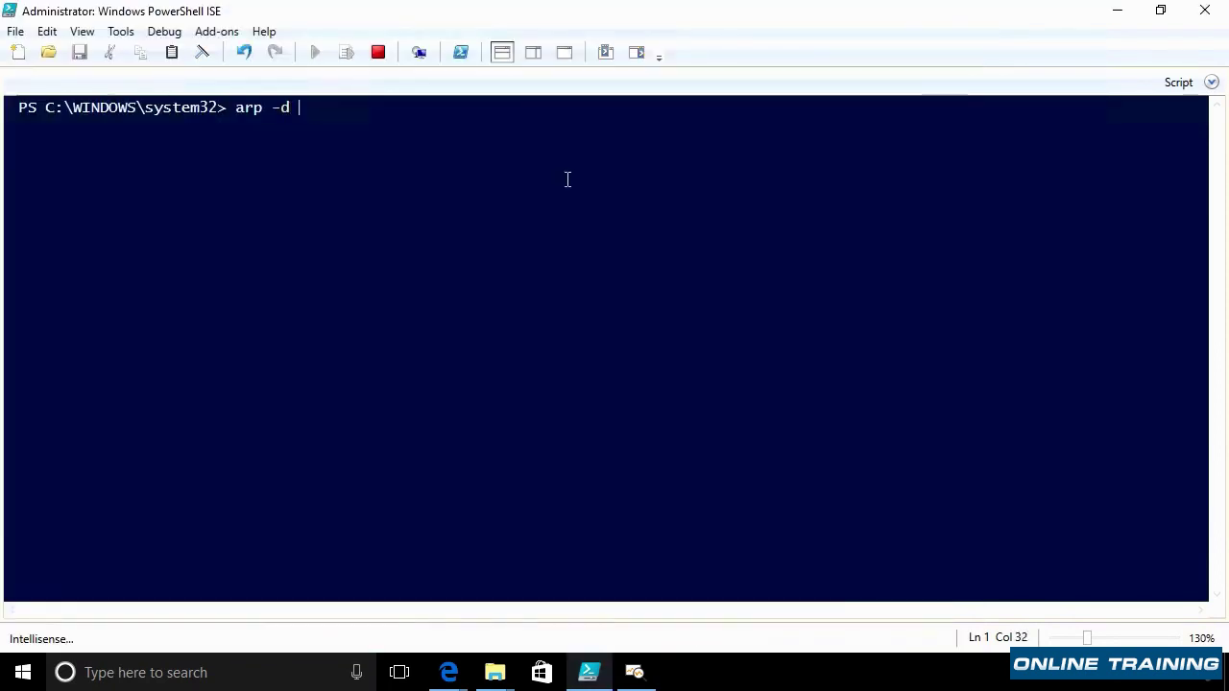
{"action": "key", "text": "Return"}
- List the ARP cache twice with arp -a; 10.7.173.10 is absent
{"action": "type", "text": "arp -a"}
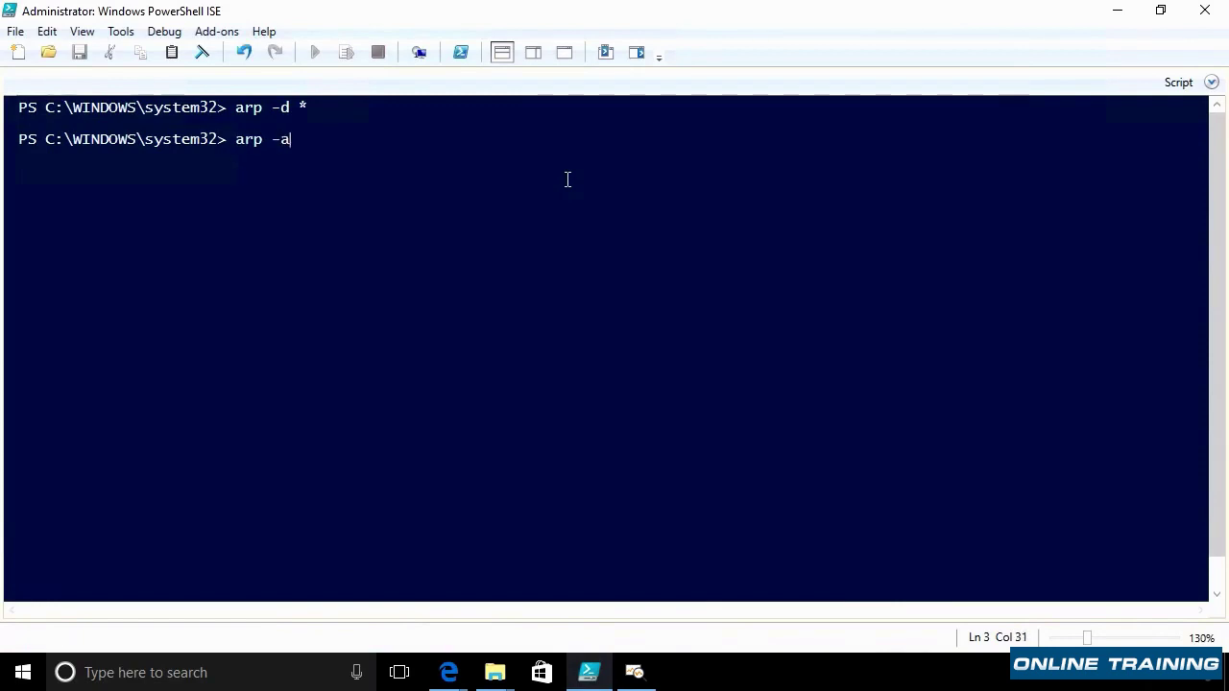
{"action": "key", "text": "Return"}
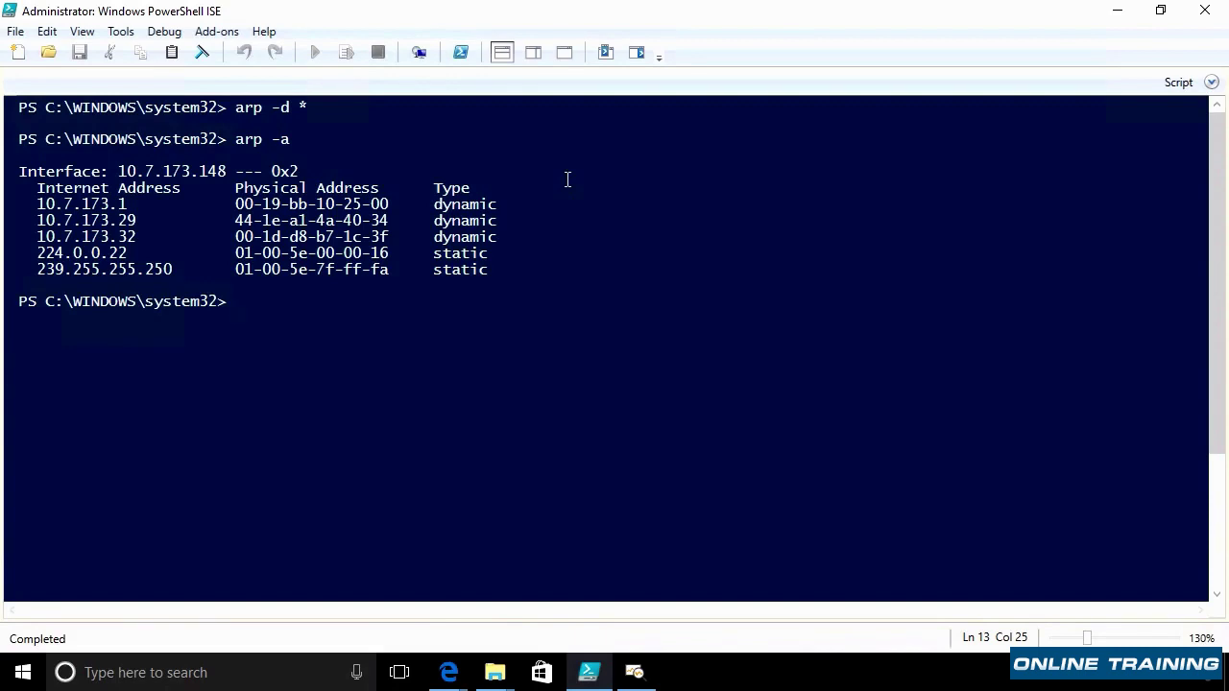
{"action": "type", "text": "arp -a"}
{"action": "key", "text": "Return"}
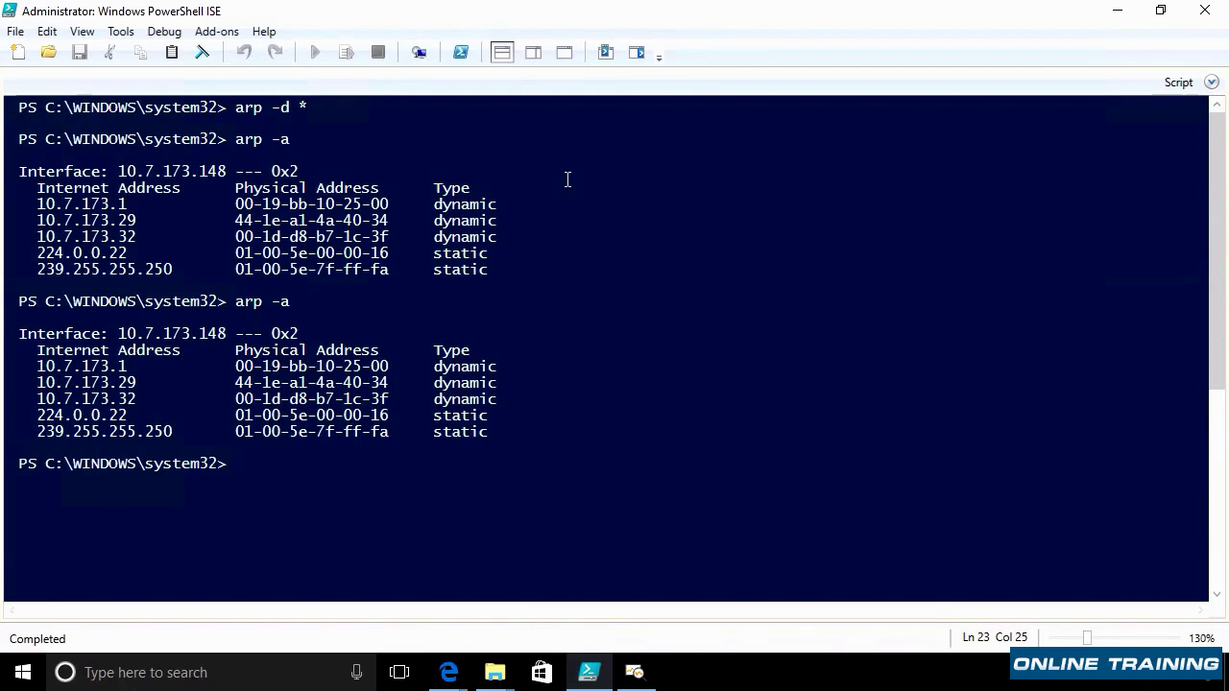
{"action": "type", "text": "ping 10.7"}
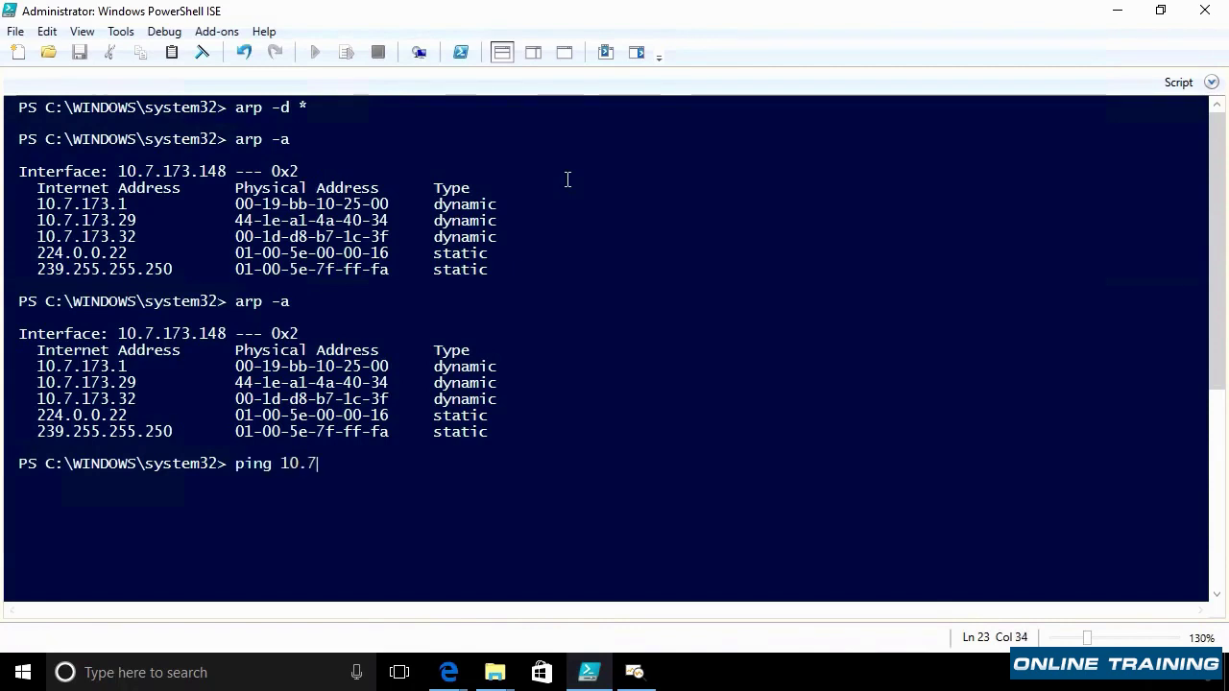
{"action": "type", "text": ".173.10"}
- Ping 10.7.173.10, then rerun arp -a to show its entry 00-15-5d-ad-d8-05
{"action": "key", "text": "Return"}
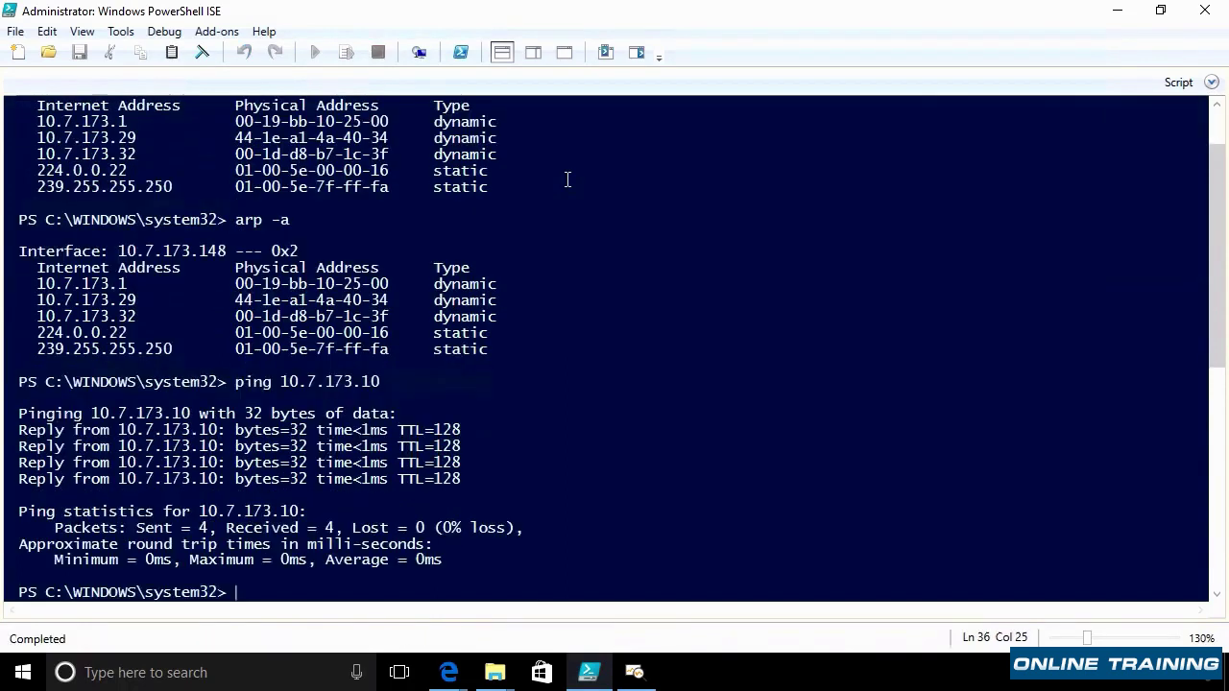
{"action": "key", "text": "Up"}
{"action": "key", "text": "Up"}
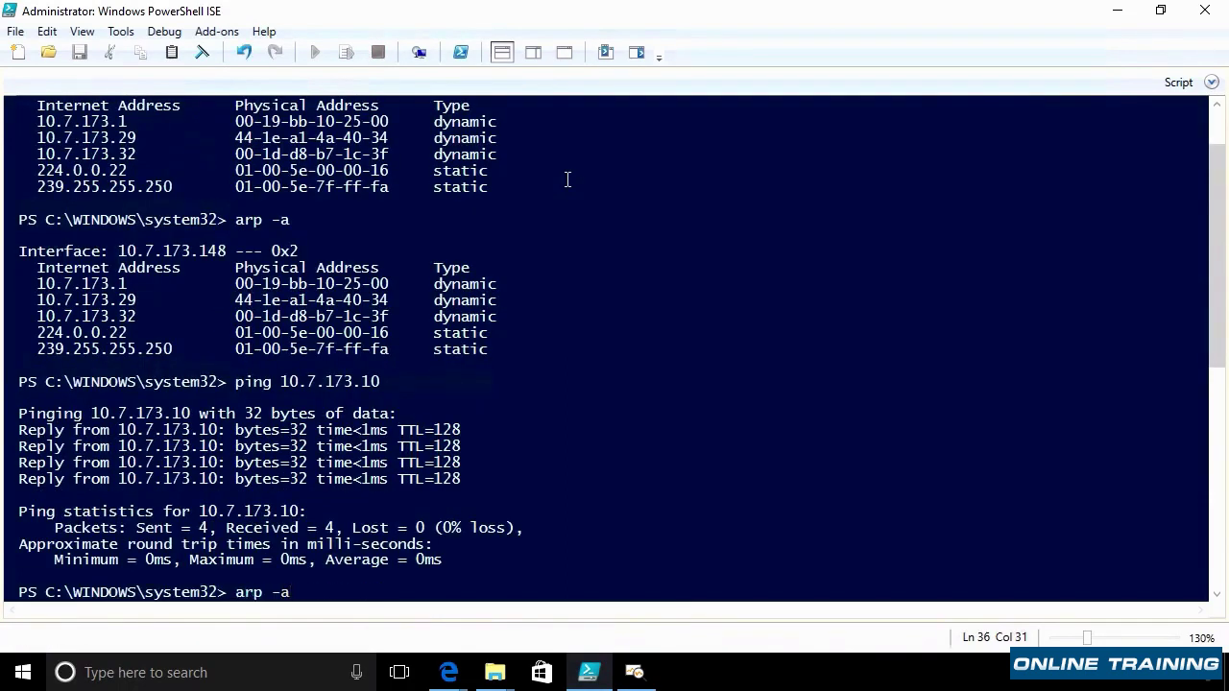
{"action": "key", "text": "Return"}
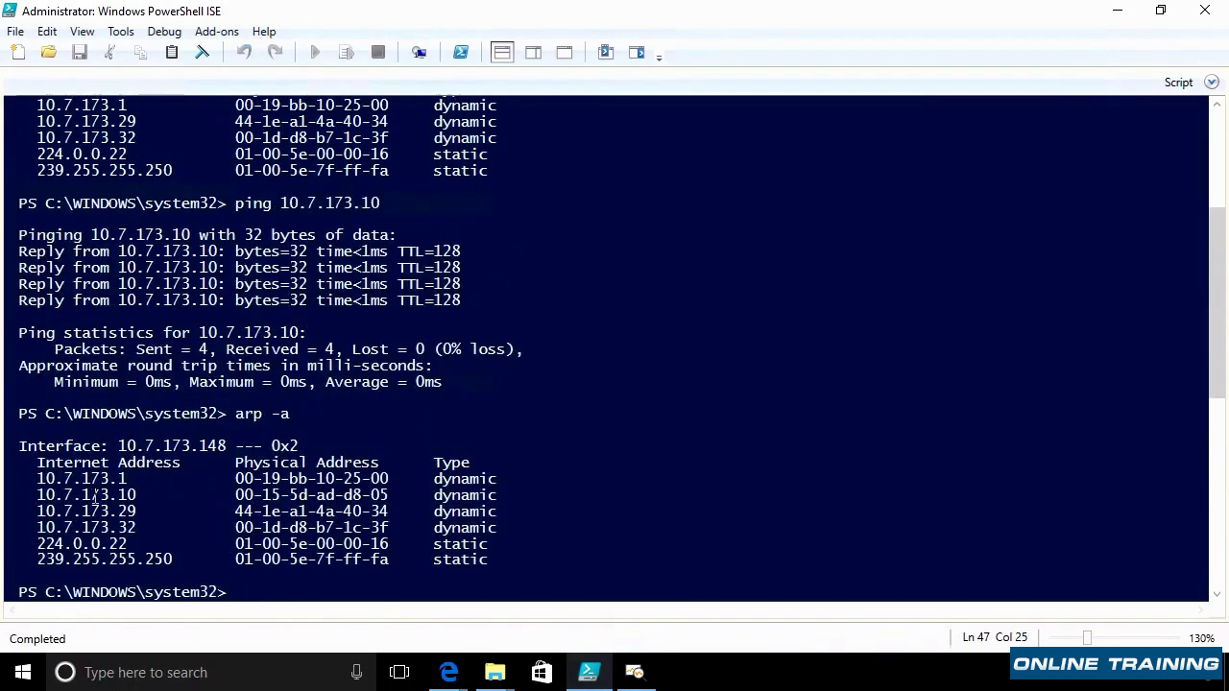